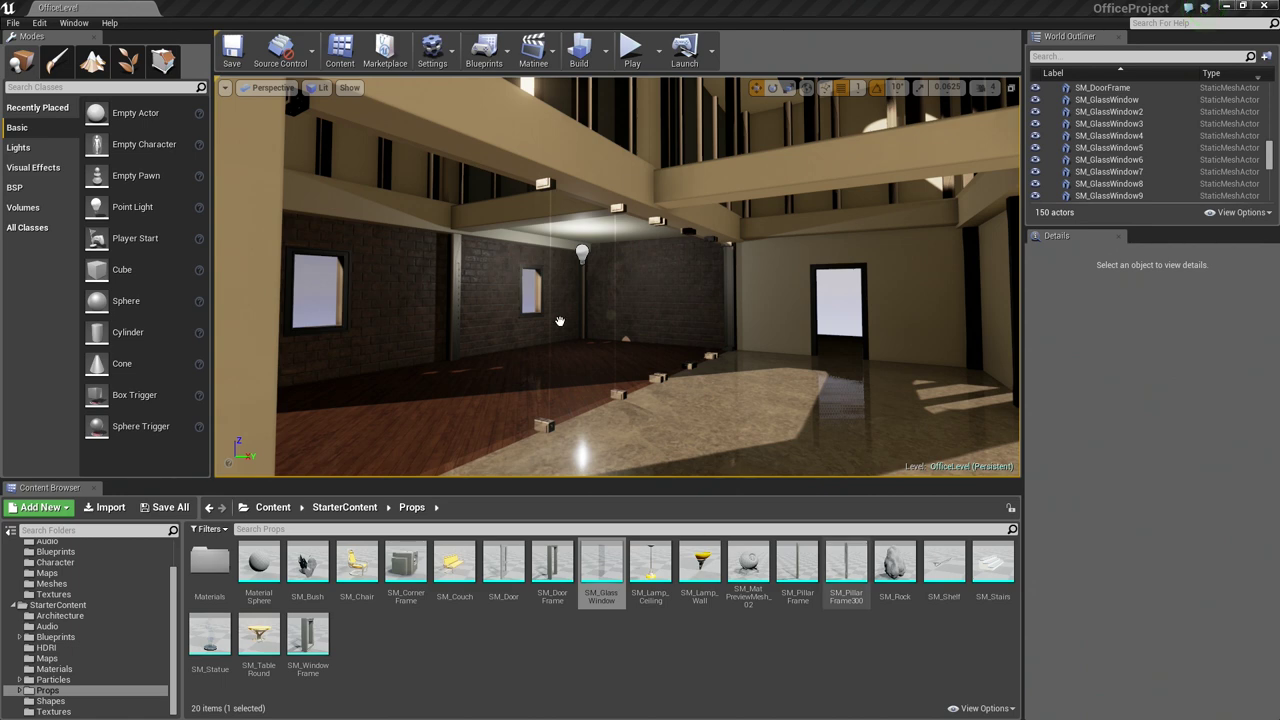
# Select the glass window pane SM_GlassWindow5 in the partition wall and rename it Door
pyautogui.moveTo(558, 318); pyautogui.dragTo(430, 258, button='right')
pyautogui.moveTo(674, 222); pyautogui.dragTo(638, 323, button='right')
pyautogui.click(685, 315)
pyautogui.press('w')
pyautogui.press('s')
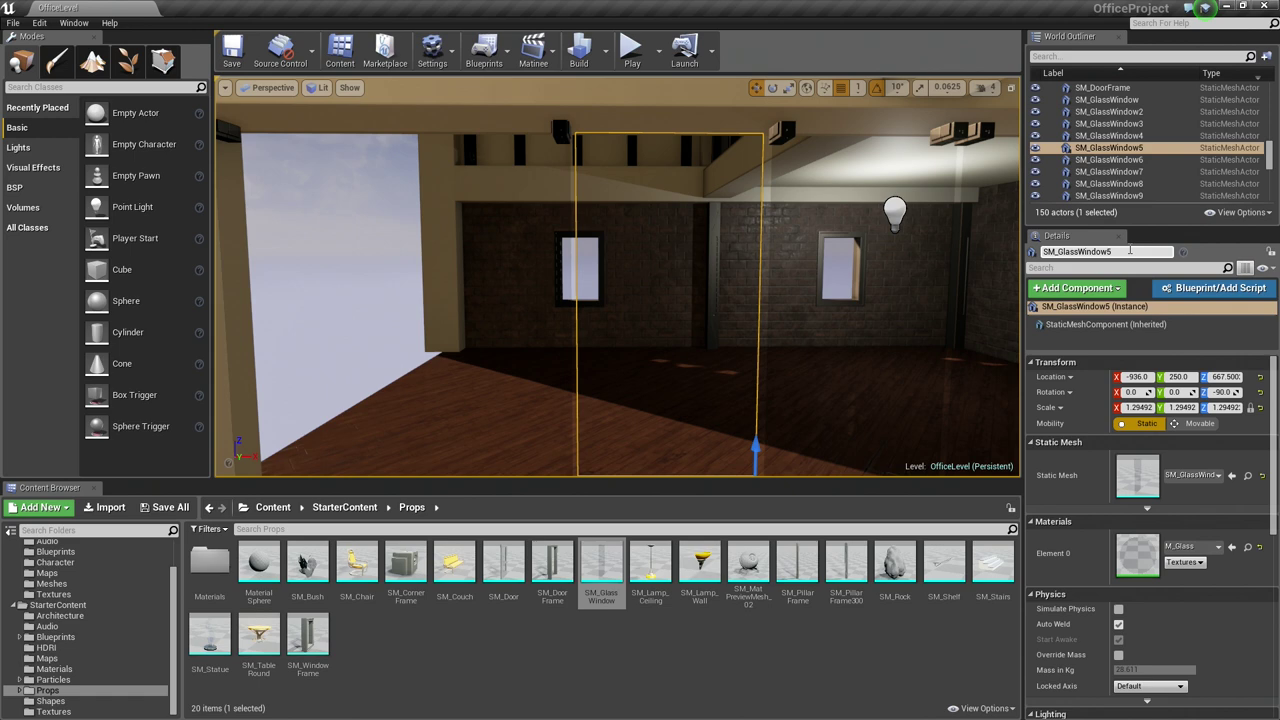
pyautogui.moveTo(721, 331); pyautogui.dragTo(709, 331, button='right')
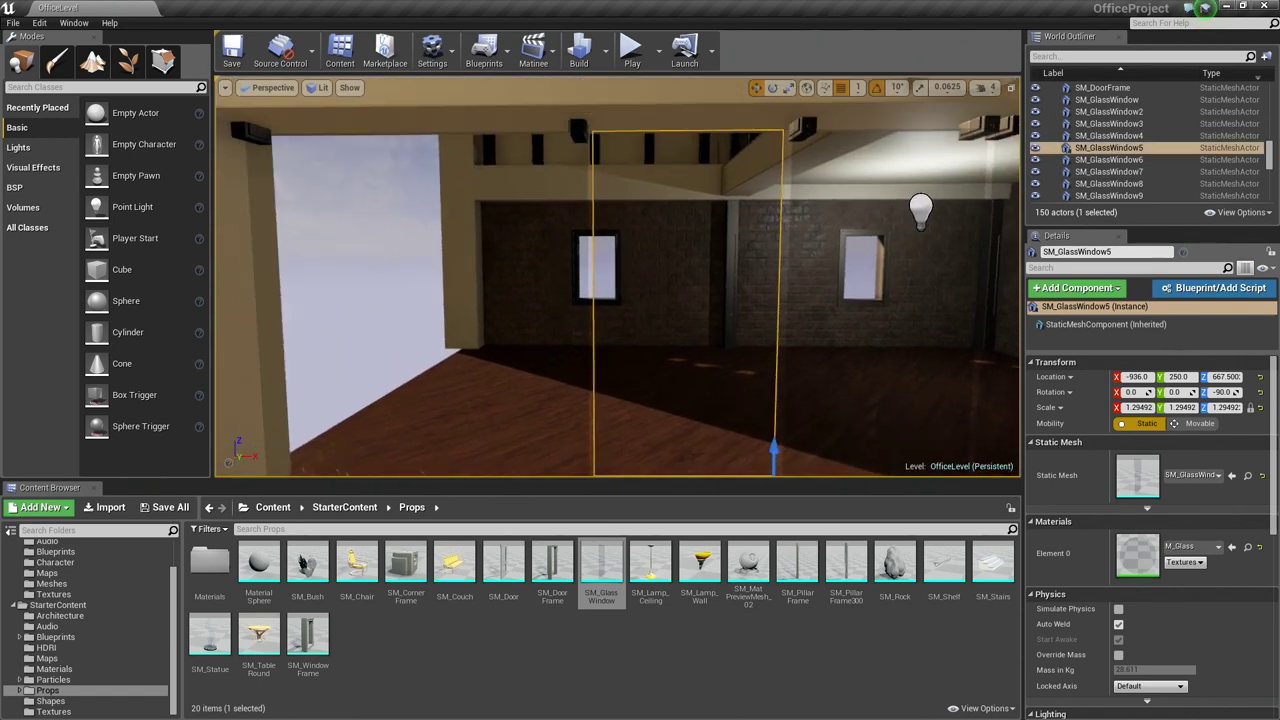
pyautogui.click(1094, 252)
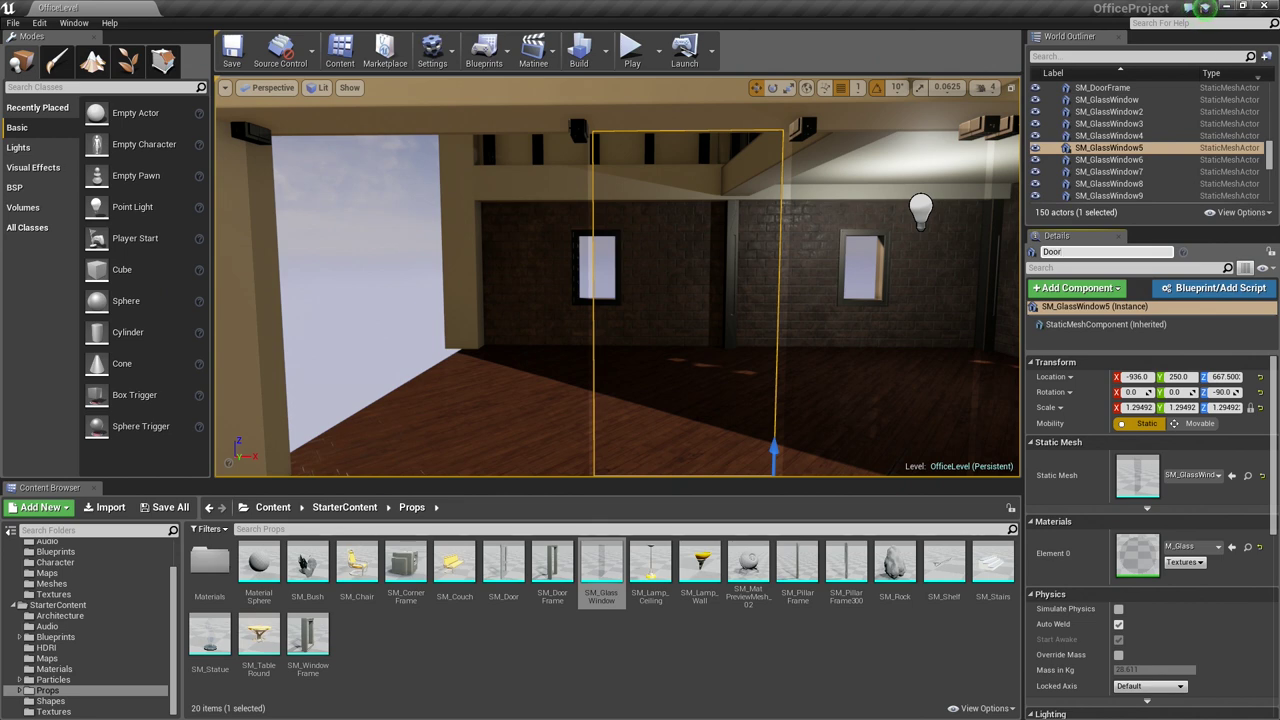
pyautogui.write('Door')
pyautogui.press('Return')
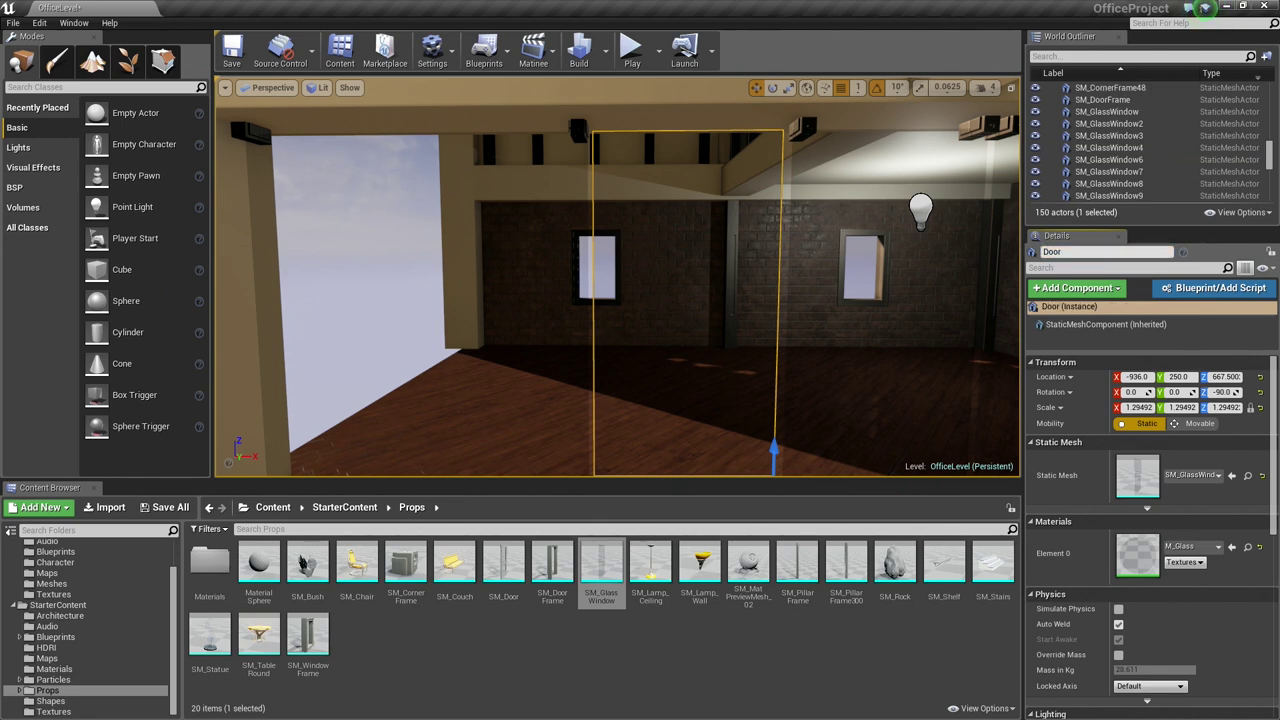
# Shift the Door glass pane sideways out of the corner frames to Y location 244
pyautogui.moveTo(483, 166); pyautogui.dragTo(810, 106, button='right')
pyautogui.press('w')
pyautogui.moveTo(615, 226); pyautogui.dragTo(680, 319, button='right')
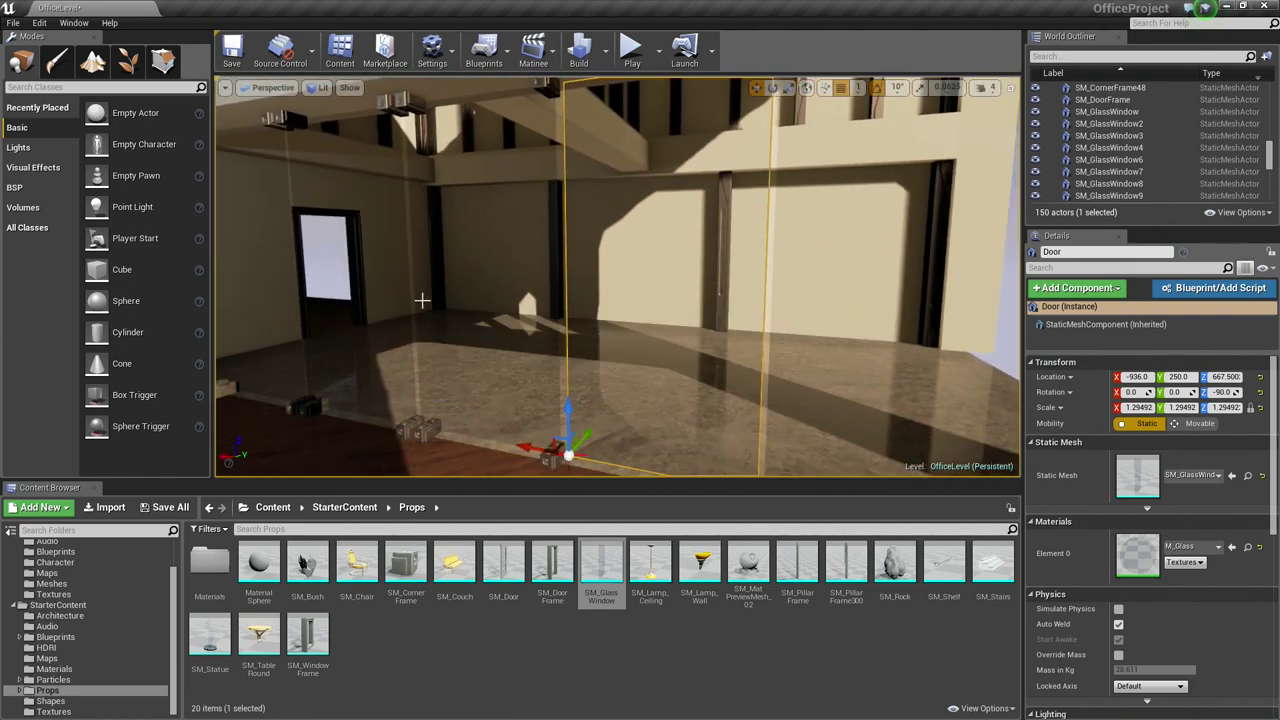
pyautogui.moveTo(422, 300); pyautogui.dragTo(460, 310, button='right')
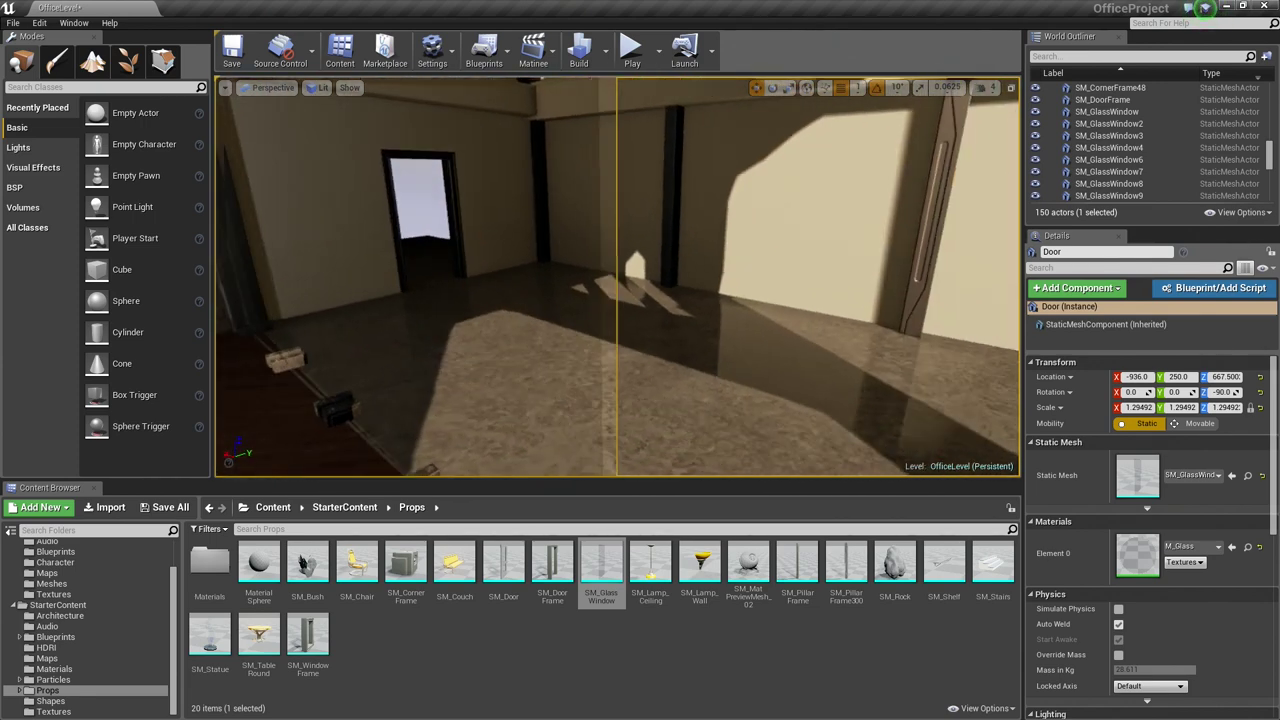
pyautogui.press('f')
pyautogui.moveTo(569, 238)
pyautogui.mouseDown(button='right')
pyautogui.moveTo(496, 190)
pyautogui.moveTo(482, 202)
pyautogui.moveTo(478, 346)
pyautogui.moveTo(579, 247)
pyautogui.mouseUp(button='right')
pyautogui.press('w')
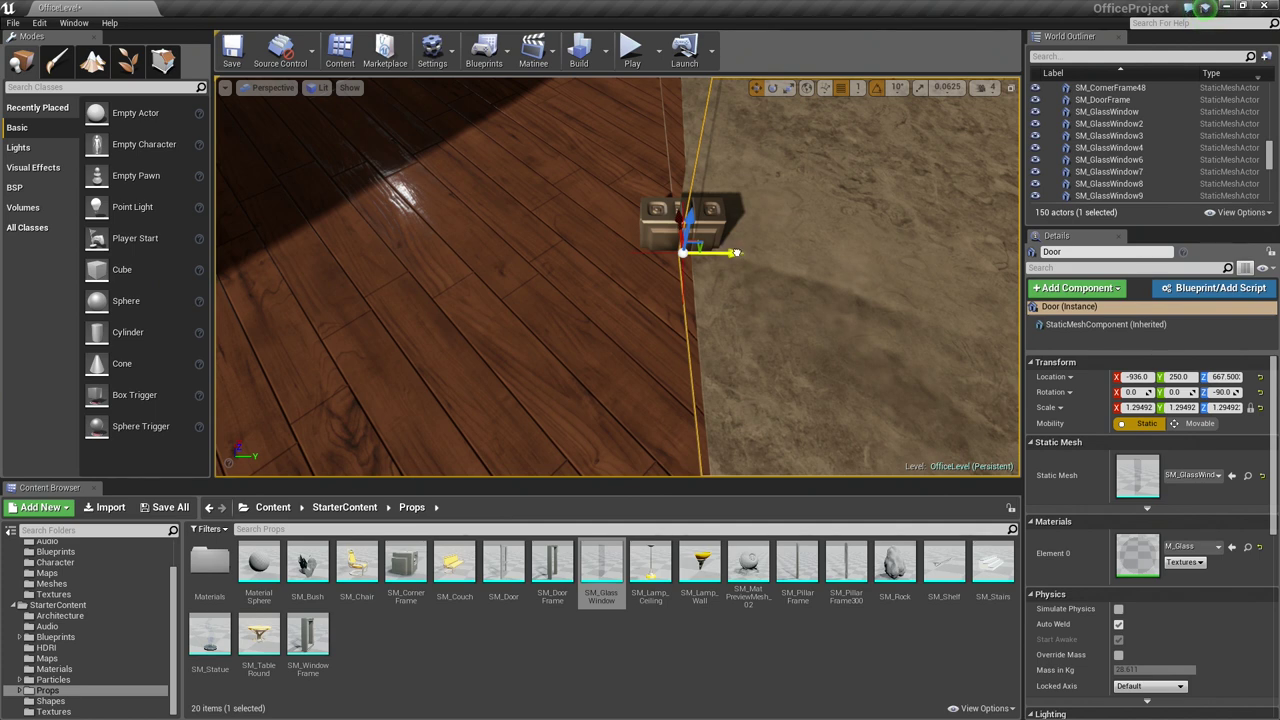
pyautogui.moveTo(735, 252); pyautogui.dragTo(708, 253)
pyautogui.moveTo(594, 260); pyautogui.dragTo(830, 185, button='right')
pyautogui.moveTo(594, 205); pyautogui.dragTo(645, 185, button='right')
pyautogui.moveTo(543, 433); pyautogui.dragTo(541, 435)
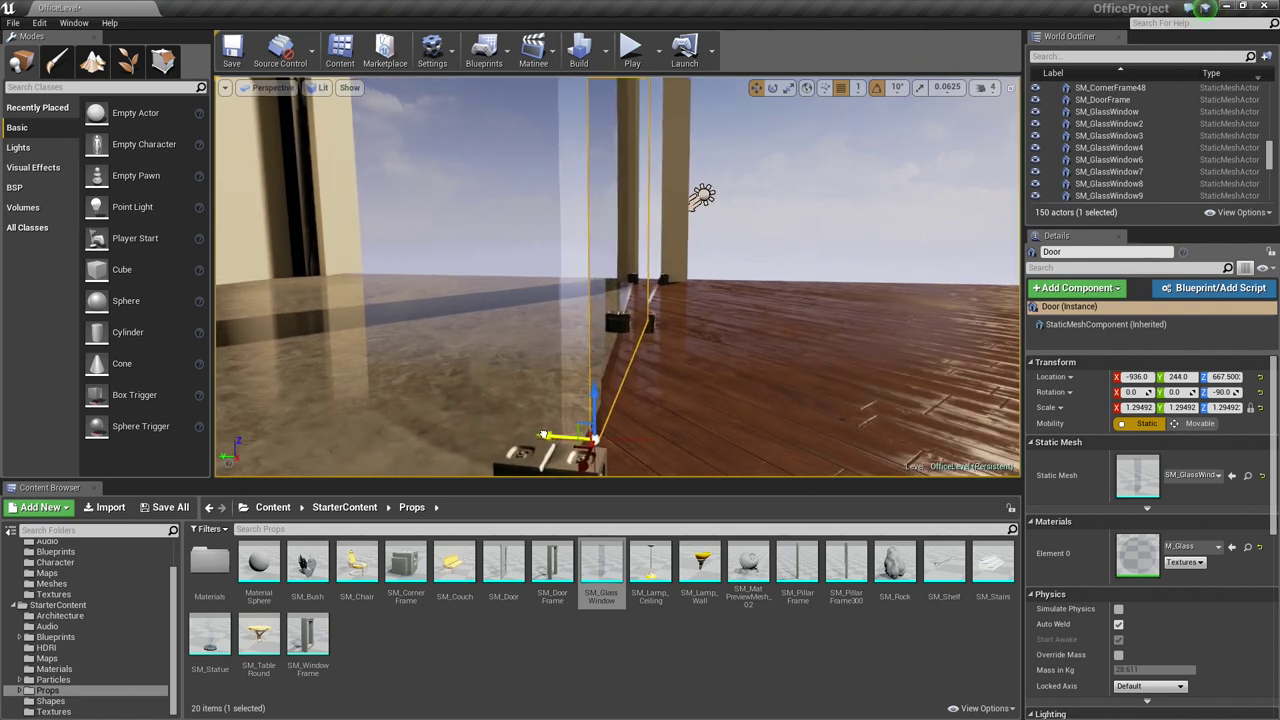
pyautogui.moveTo(517, 295); pyautogui.dragTo(390, 295, button='right')
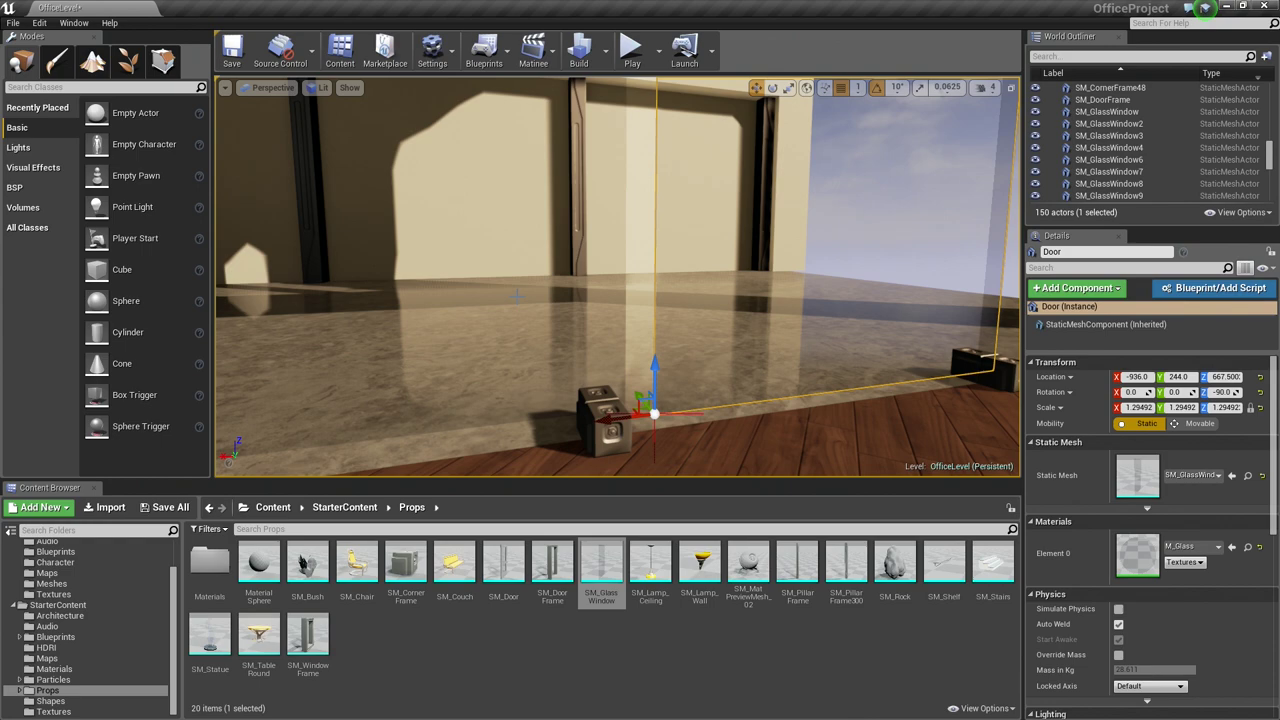
# Delete the corner frames holding the Door pane, including SM_CornerFrame32 at the ceiling beam and its counterpart on the floor
pyautogui.moveTo(635, 383); pyautogui.dragTo(590, 335, button='right')
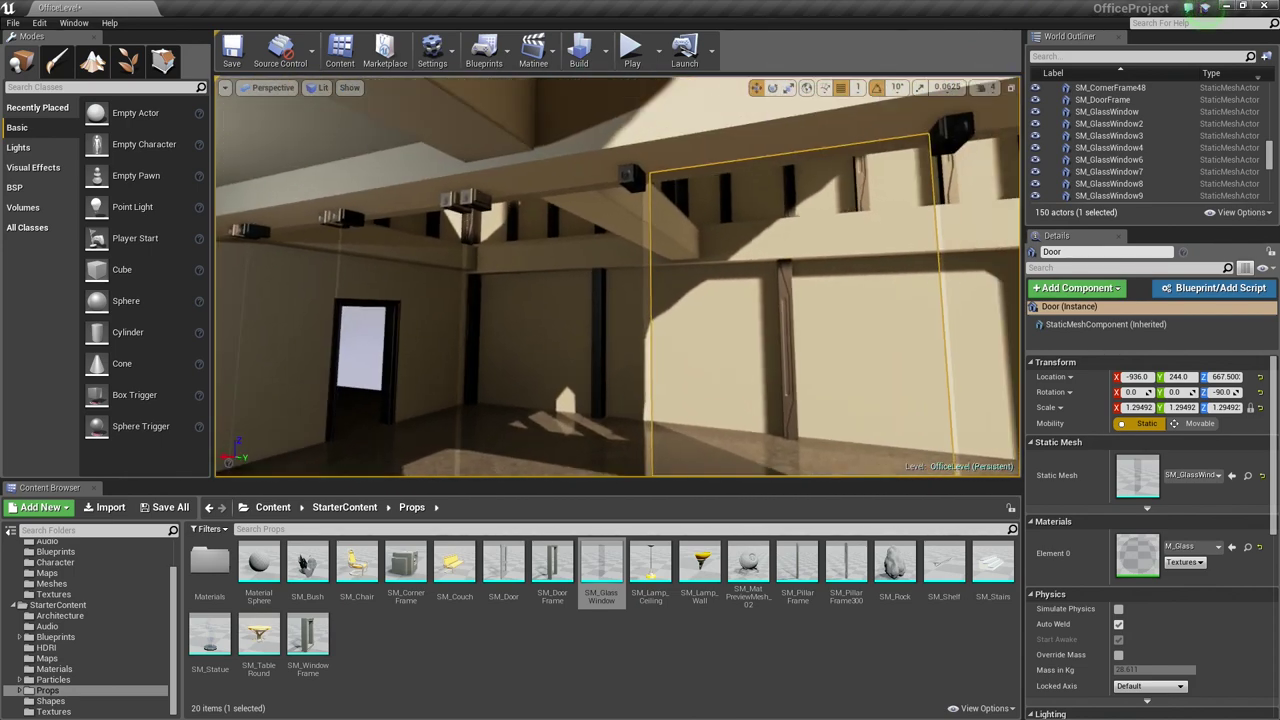
pyautogui.click(599, 358)
pyautogui.moveTo(617, 383); pyautogui.dragTo(612, 355, button='right')
pyautogui.press('Escape')
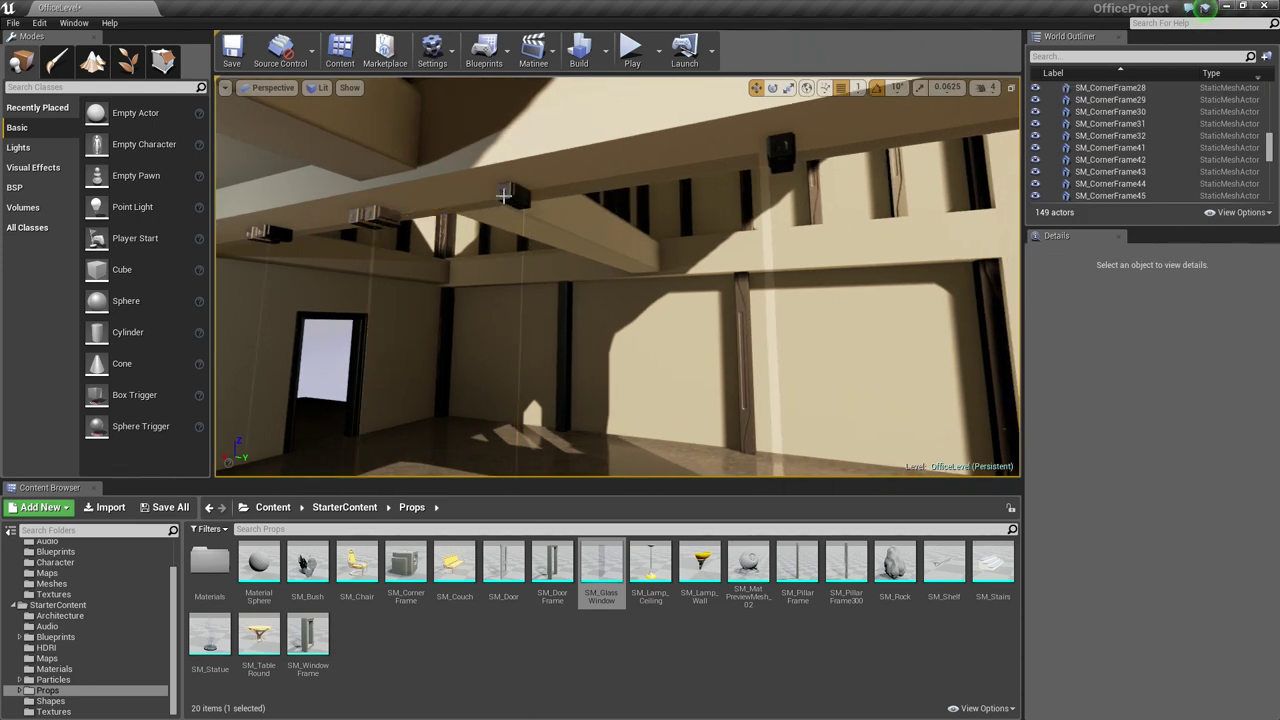
pyautogui.click(504, 194)
pyautogui.moveTo(548, 312); pyautogui.dragTo(545, 301, button='right')
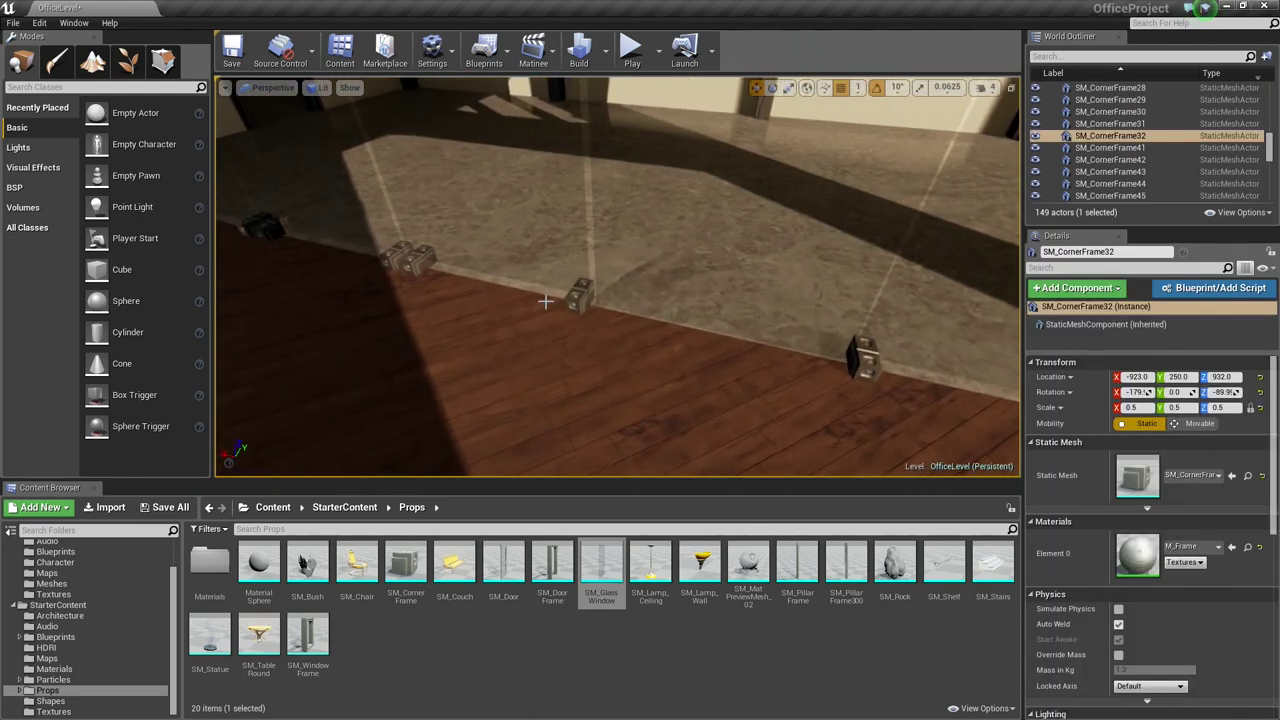
pyautogui.keyDown('ctrl'); pyautogui.click(576, 296); pyautogui.keyUp('ctrl')
pyautogui.moveTo(609, 329); pyautogui.dragTo(568, 251, button='right')
pyautogui.press('Delete')
pyautogui.press('w')
pyautogui.moveTo(540, 297); pyautogui.dragTo(575, 297, button='right')
pyautogui.press('s')
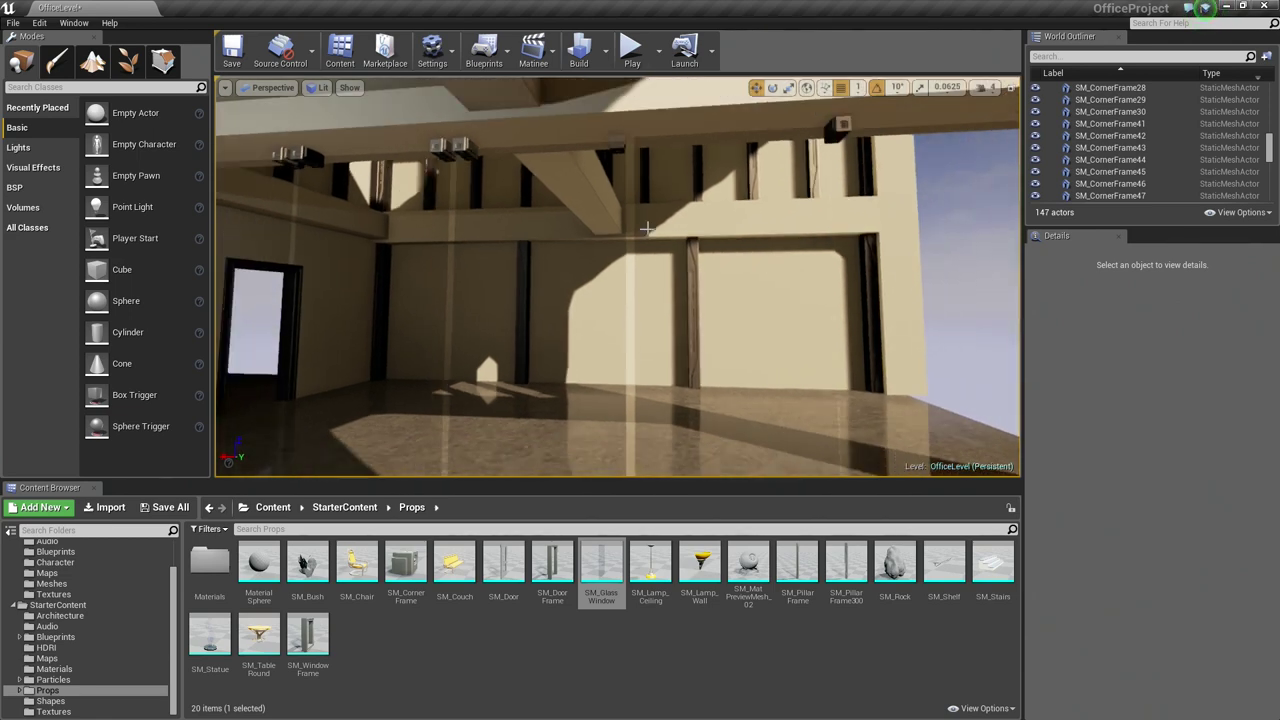
# Place an SM_PillarFrame on the wood floor beside the glass wall and rotate it 90° to lie flat along the wall
pyautogui.moveTo(732, 307)
pyautogui.mouseDown(button='right')
pyautogui.moveTo(722, 335)
pyautogui.moveTo(732, 307)
pyautogui.mouseUp(button='right')
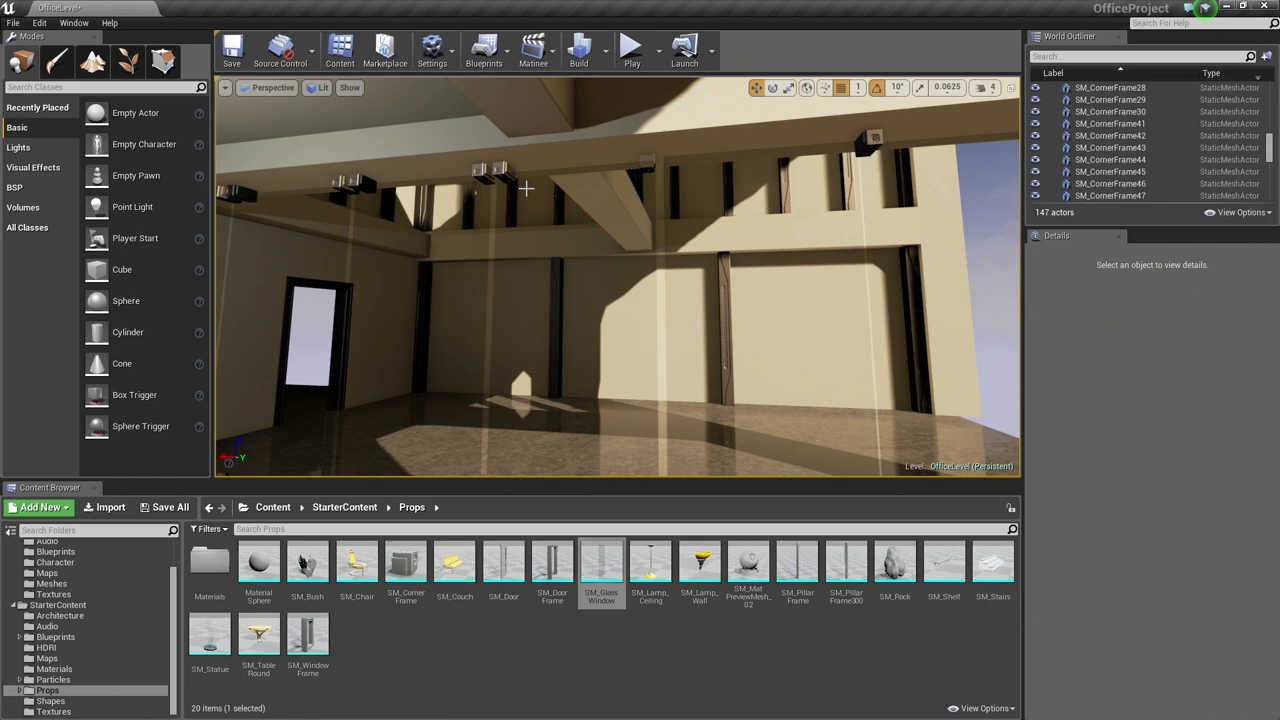
pyautogui.moveTo(521, 419)
pyautogui.mouseDown(button='right')
pyautogui.moveTo(400, 410)
pyautogui.moveTo(415, 395)
pyautogui.moveTo(475, 392)
pyautogui.moveTo(490, 402)
pyautogui.moveTo(460, 442)
pyautogui.moveTo(485, 420)
pyautogui.moveTo(498, 455)
pyautogui.moveTo(510, 397)
pyautogui.mouseUp(button='right')
pyautogui.press('w')
pyautogui.moveTo(620, 390); pyautogui.dragTo(623, 225, button='right')
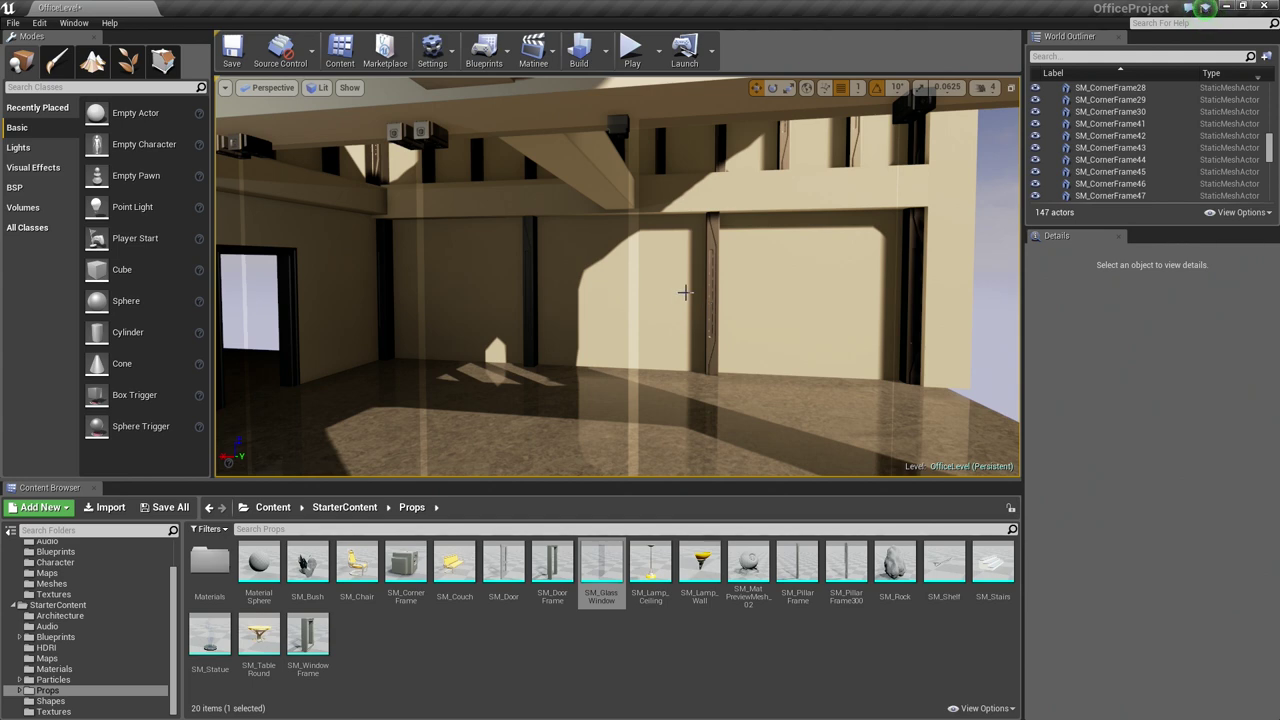
pyautogui.moveTo(685, 292)
pyautogui.mouseDown(button='right')
pyautogui.moveTo(665, 300)
pyautogui.moveTo(645, 345)
pyautogui.moveTo(689, 293)
pyautogui.mouseUp(button='right')
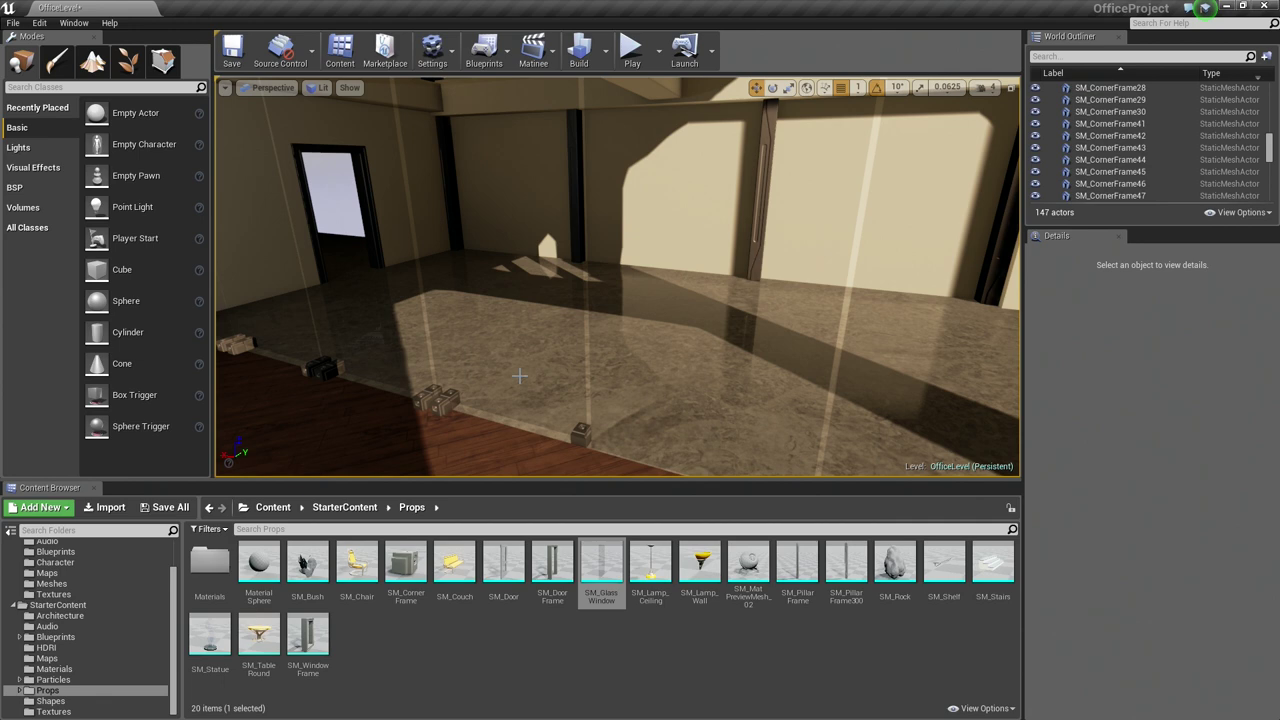
pyautogui.moveTo(529, 208); pyautogui.dragTo(485, 200, button='right')
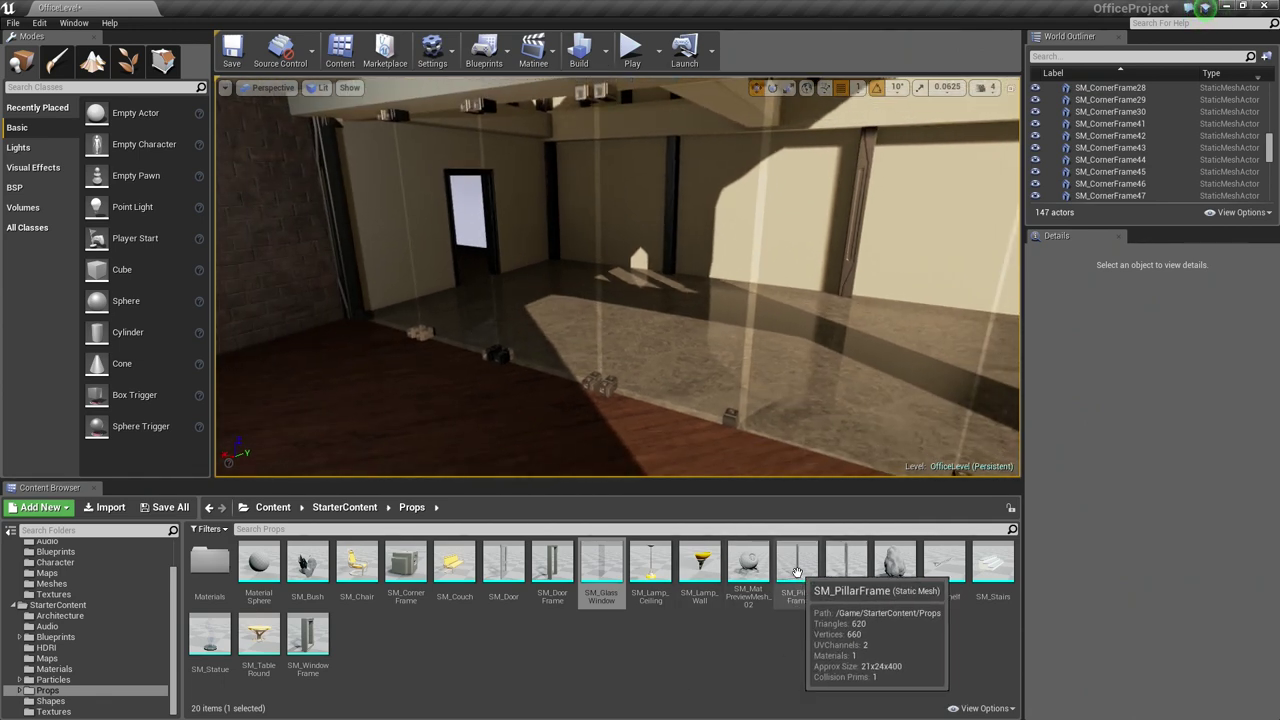
pyautogui.moveTo(797, 571); pyautogui.dragTo(661, 430)
pyautogui.moveTo(771, 440)
pyautogui.mouseDown(button='right')
pyautogui.moveTo(806, 392)
pyautogui.moveTo(771, 440)
pyautogui.mouseUp(button='right')
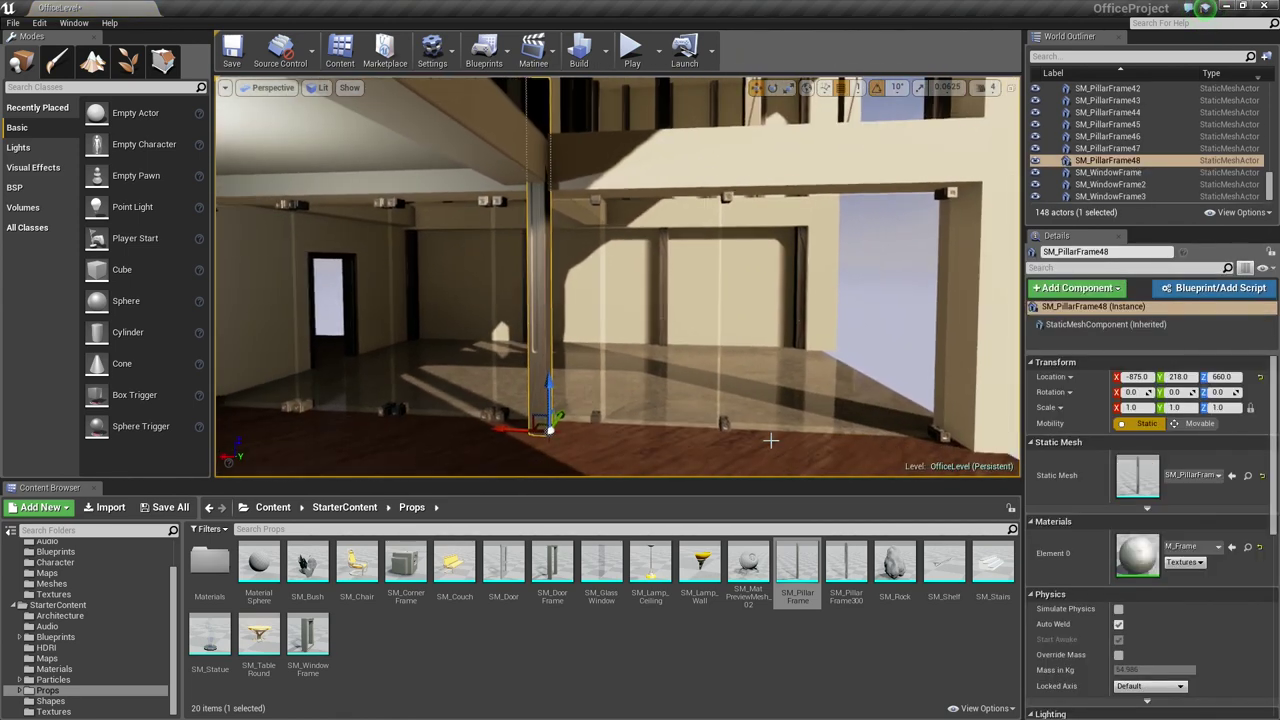
pyautogui.press('e')
pyautogui.moveTo(587, 376); pyautogui.dragTo(628, 436)
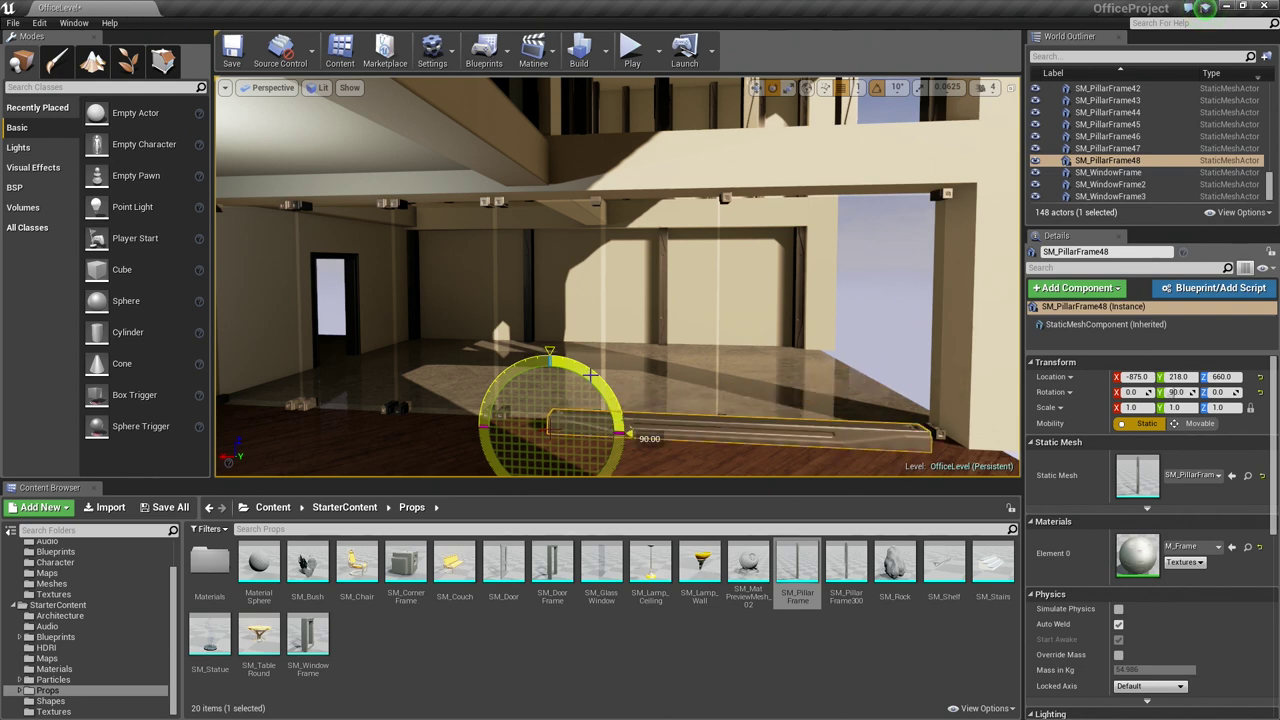
# Move the flat pillar frame toward the glass wall to Y location 241
pyautogui.press('w')
pyautogui.moveTo(590, 375); pyautogui.dragTo(455, 450, button='right')
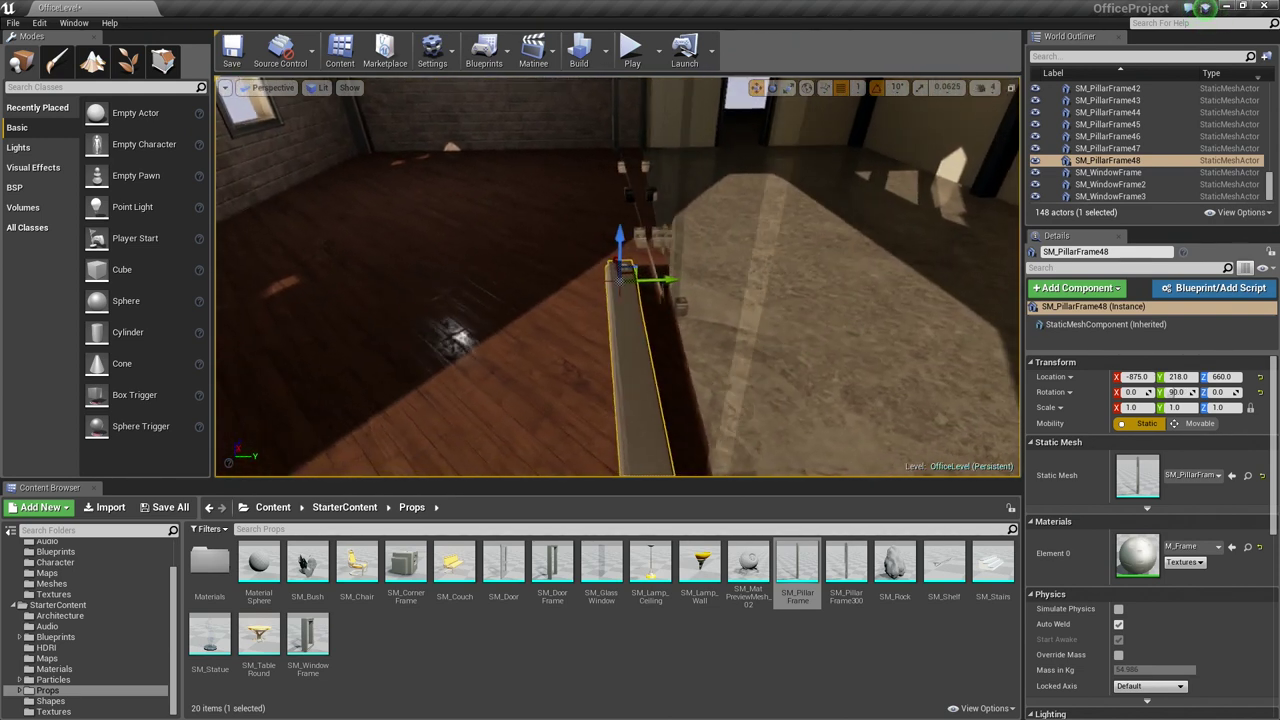
pyautogui.moveTo(668, 273); pyautogui.dragTo(671, 273, button='right')
pyautogui.press('d')
pyautogui.moveTo(652, 279); pyautogui.dragTo(675, 279)
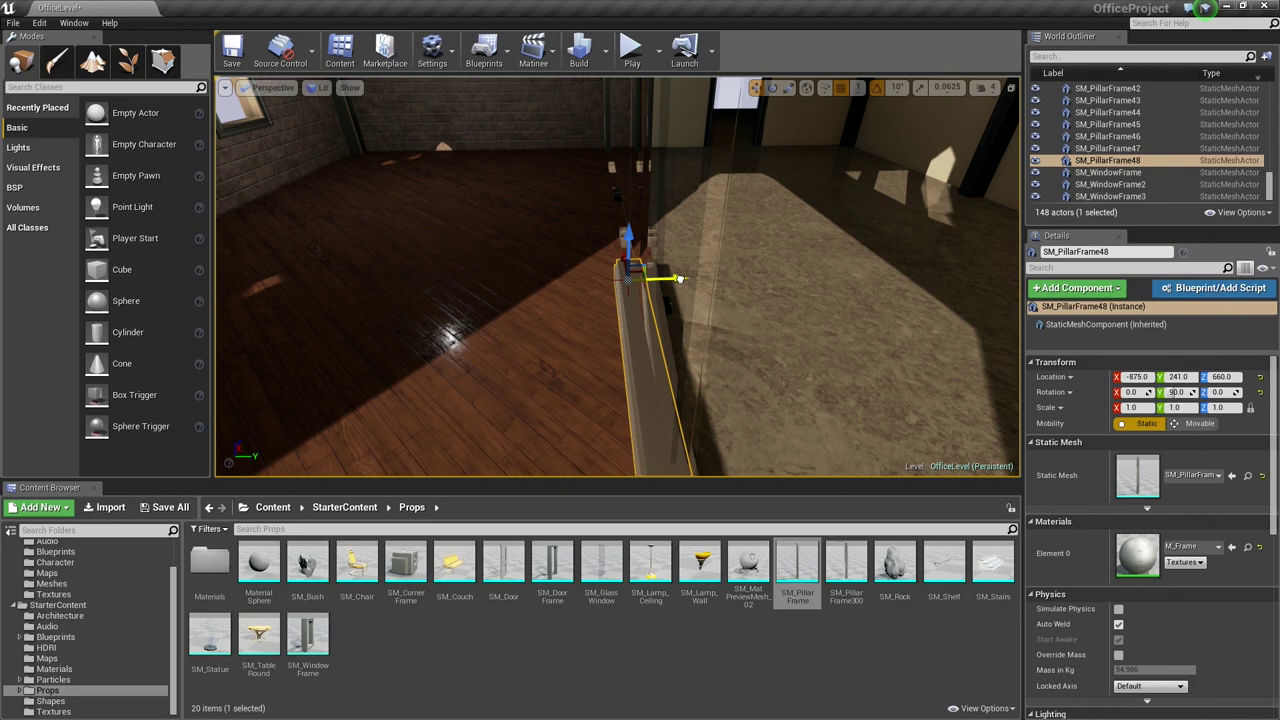
# Scale the pillar frame into a thin, narrow floor rail with X scale about 0.079 and Y scale about 0.339
pyautogui.press('a')
pyautogui.moveTo(656, 275); pyautogui.dragTo(810, 226, button='right')
pyautogui.press('d')
pyautogui.moveTo(553, 252)
pyautogui.mouseDown(button='right')
pyautogui.moveTo(500, 235)
pyautogui.moveTo(540, 232)
pyautogui.mouseUp(button='right')
pyautogui.press('w')
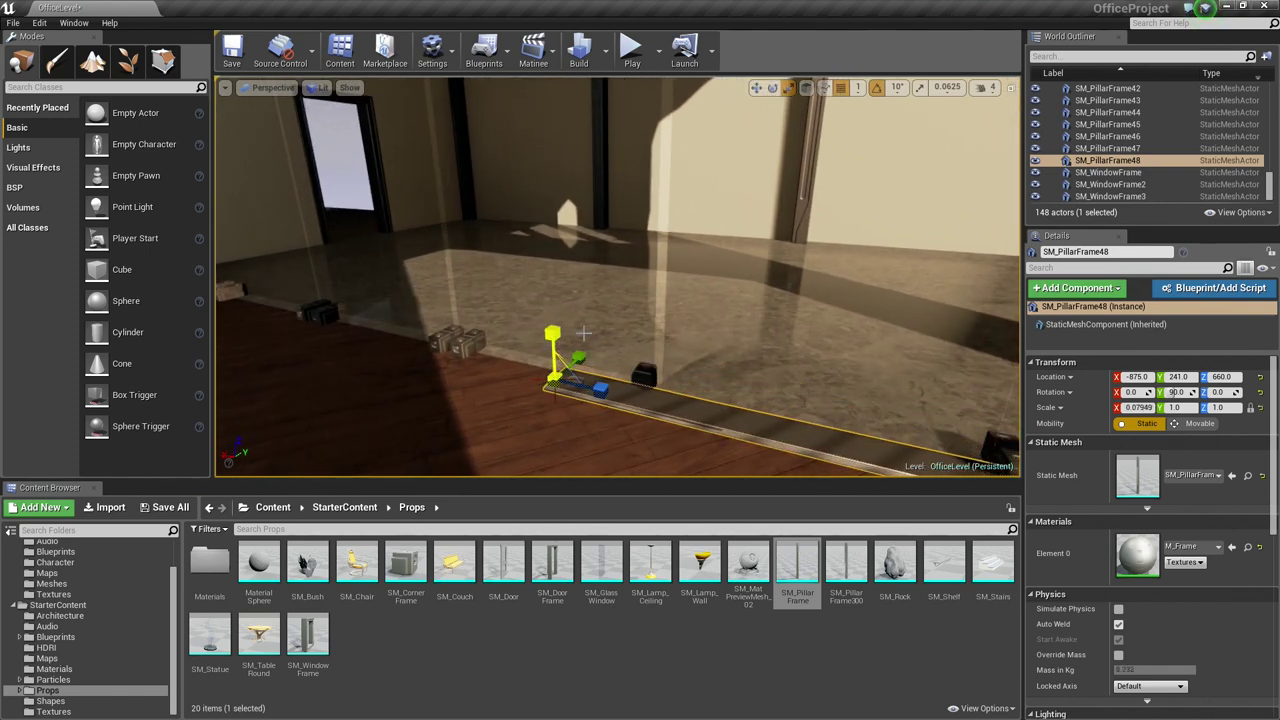
pyautogui.press('d')
pyautogui.moveTo(583, 333); pyautogui.dragTo(452, 340, button='right')
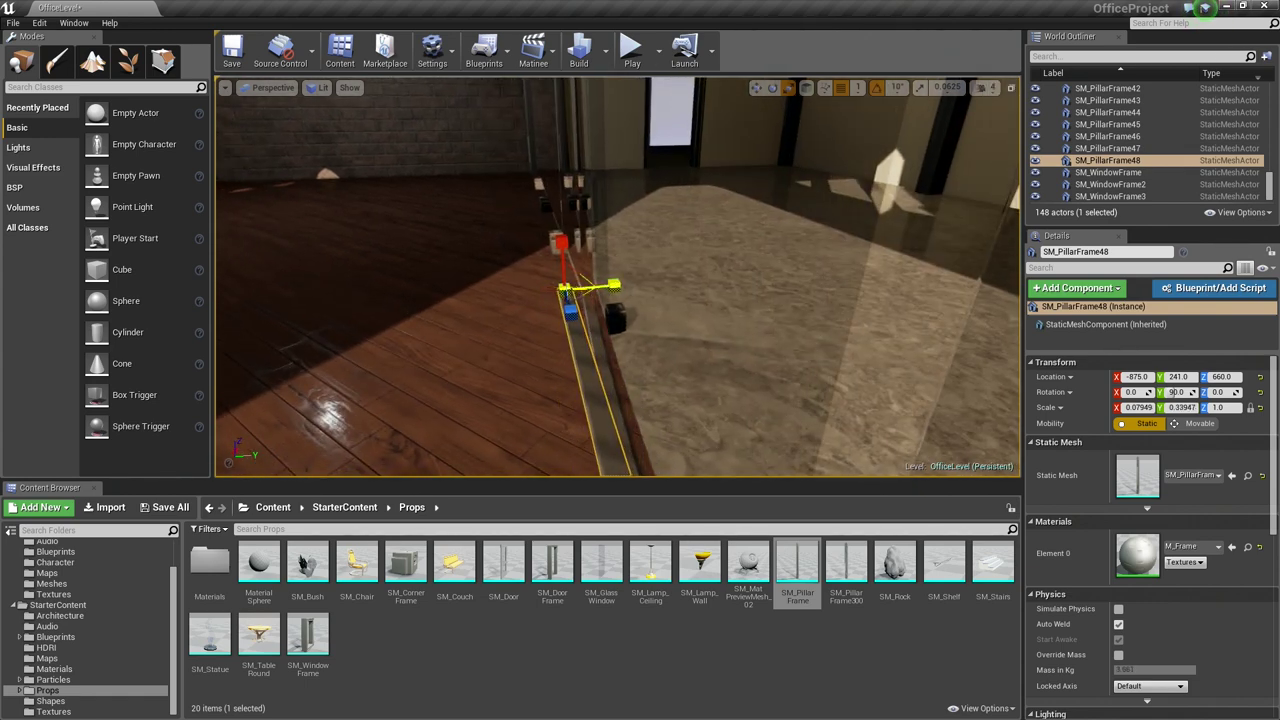
# Position the floor rail against the paired corner frames at X location -814 and Y location 245
pyautogui.press('w')
pyautogui.press('a')
pyautogui.moveTo(592, 287); pyautogui.dragTo(930, 265, button='right')
pyautogui.press('d')
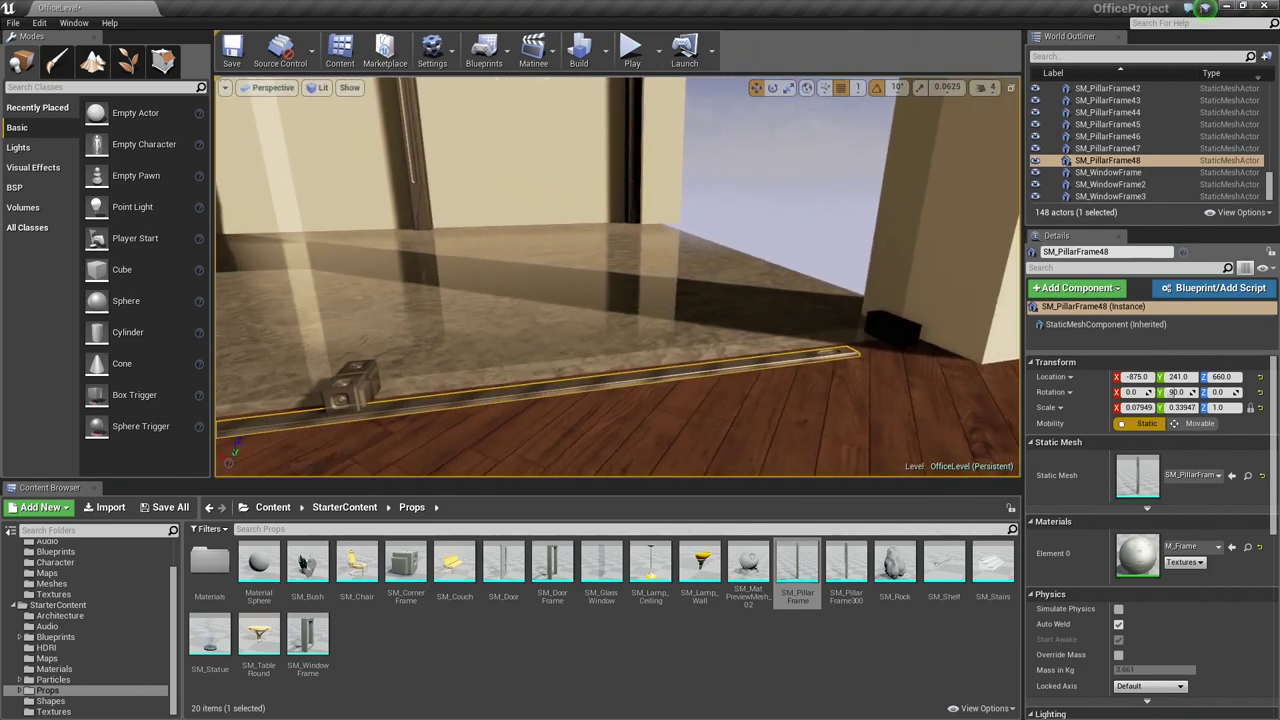
pyautogui.keyDown('alt'); pyautogui.moveTo(698, 346); pyautogui.dragTo(720, 353); pyautogui.keyUp('alt')
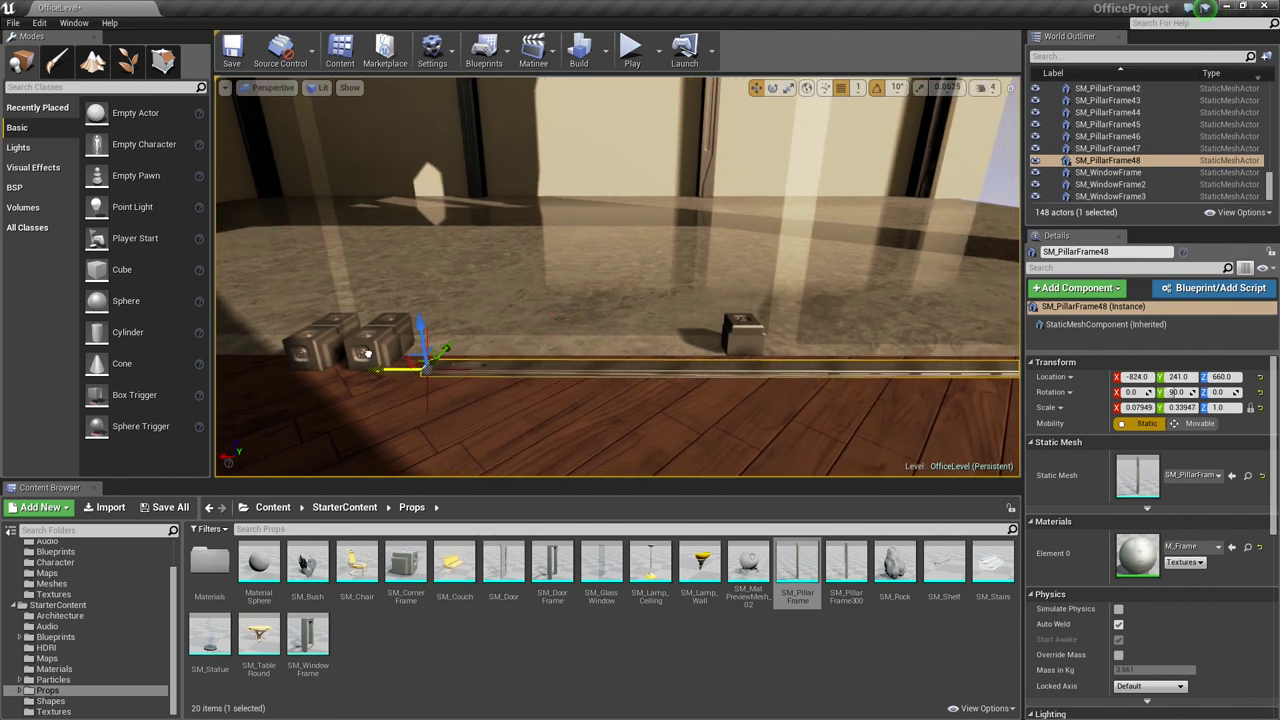
pyautogui.moveTo(335, 345); pyautogui.dragTo(240, 398, button='right')
pyautogui.press('d')
pyautogui.moveTo(709, 323); pyautogui.dragTo(709, 323, button='right')
pyautogui.press('a')
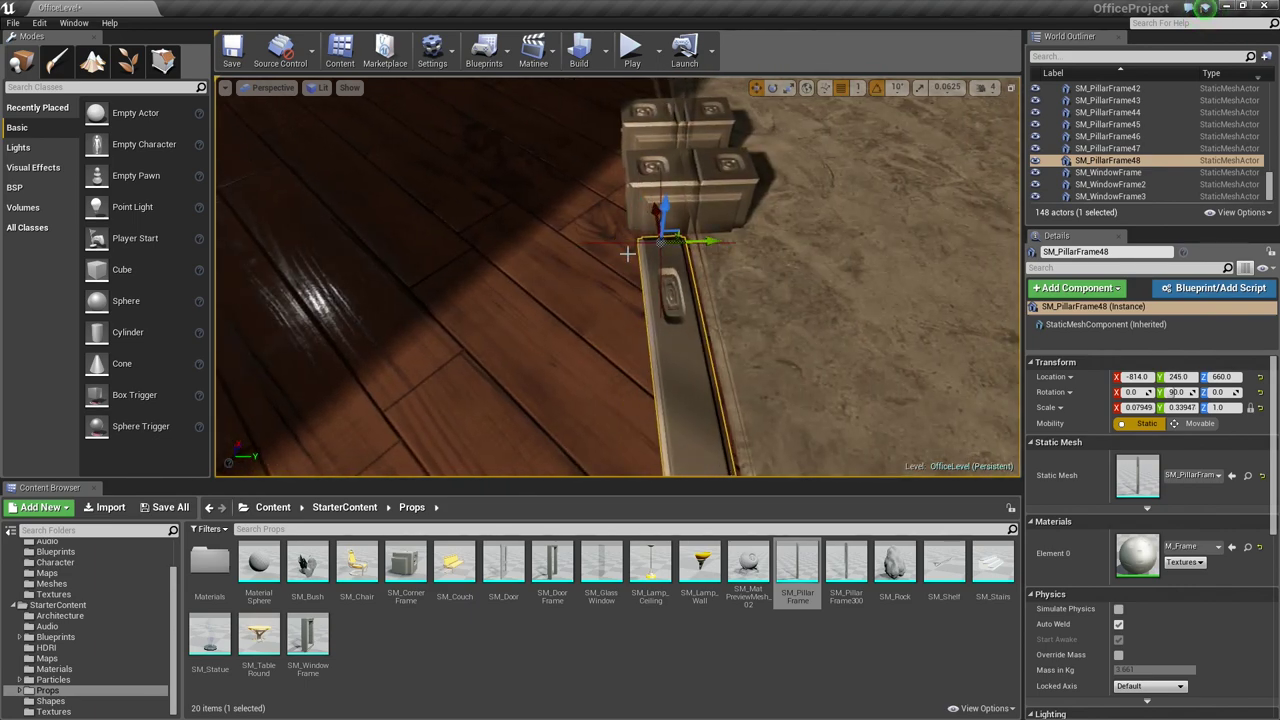
# Shorten the floor rail to end at the far corner frame, with Z scale about 0.64
pyautogui.moveTo(628, 253); pyautogui.dragTo(760, 194, button='right')
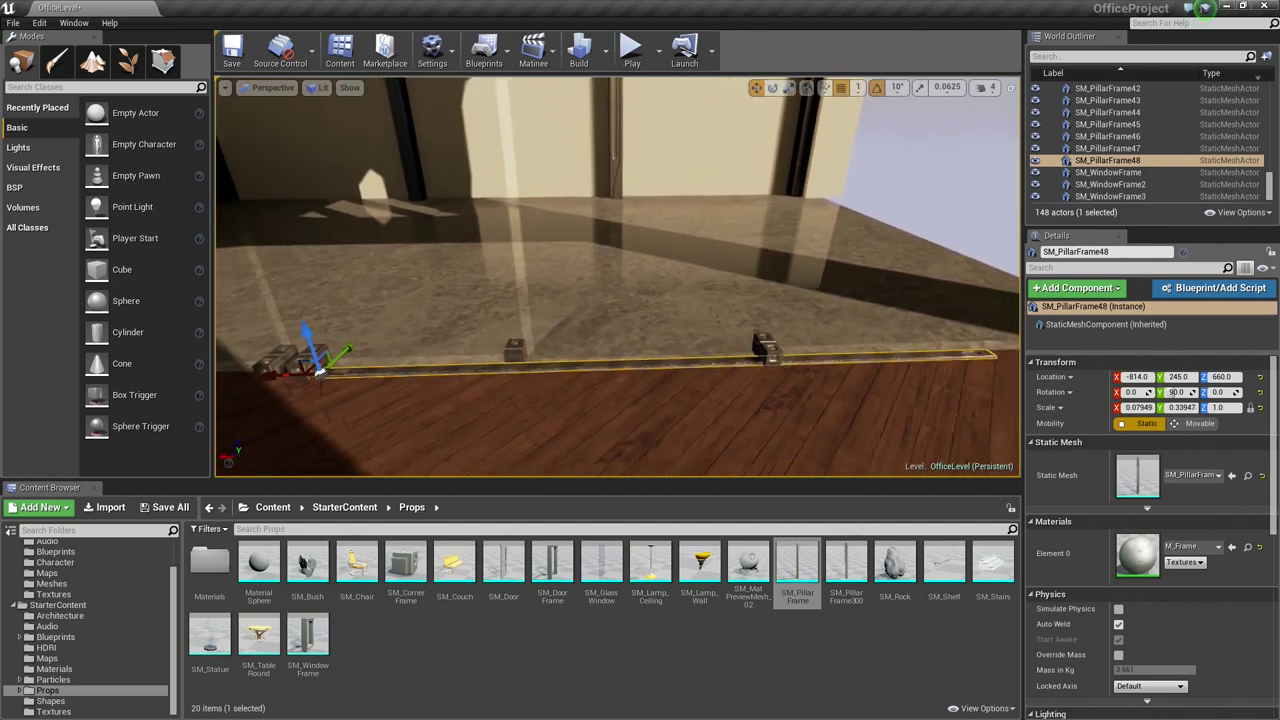
pyautogui.keyDown('alt'); pyautogui.moveTo(578, 205); pyautogui.dragTo(620, 252); pyautogui.keyUp('alt')
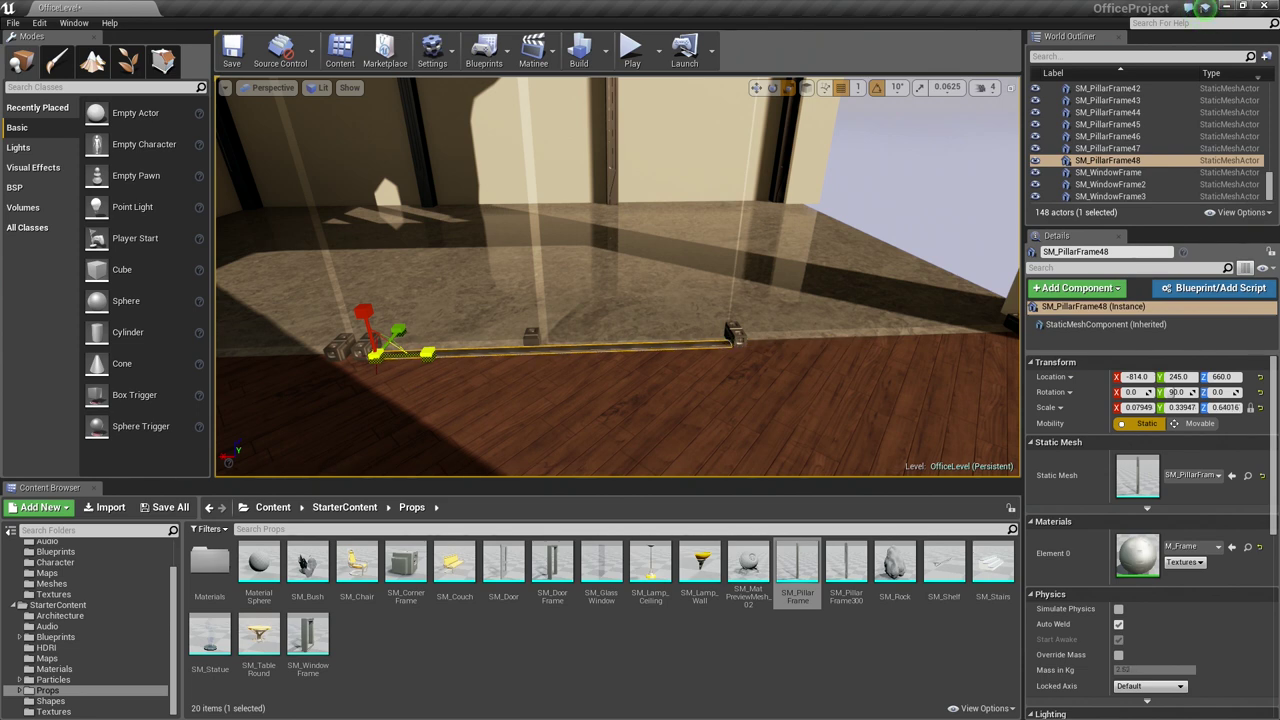
pyautogui.moveTo(617, 270); pyautogui.dragTo(616, 236, button='right')
pyautogui.keyDown('alt'); pyautogui.moveTo(608, 310); pyautogui.dragTo(604, 322); pyautogui.keyUp('alt')
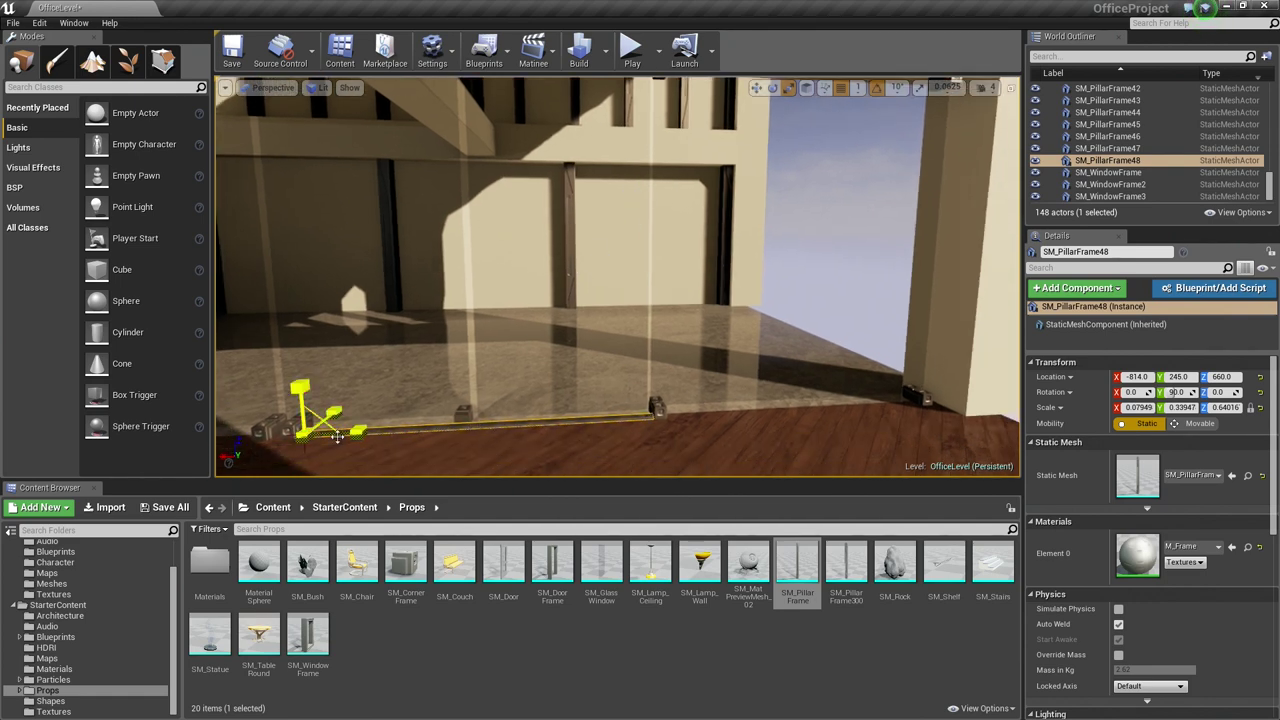
# Duplicate the floor rail straight up to the ceiling beam at Z location 932
pyautogui.moveTo(337, 437); pyautogui.dragTo(130, 466, button='right')
pyautogui.press('w')
pyautogui.press('w')
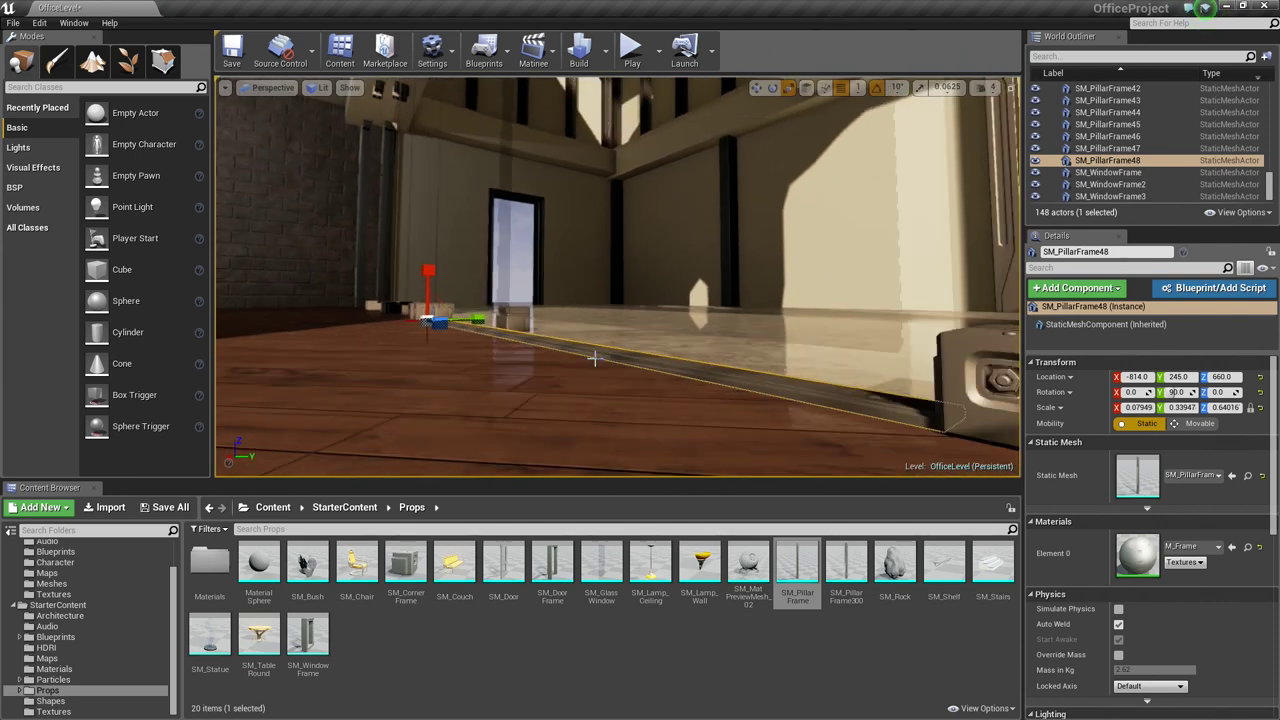
pyautogui.click(586, 399)
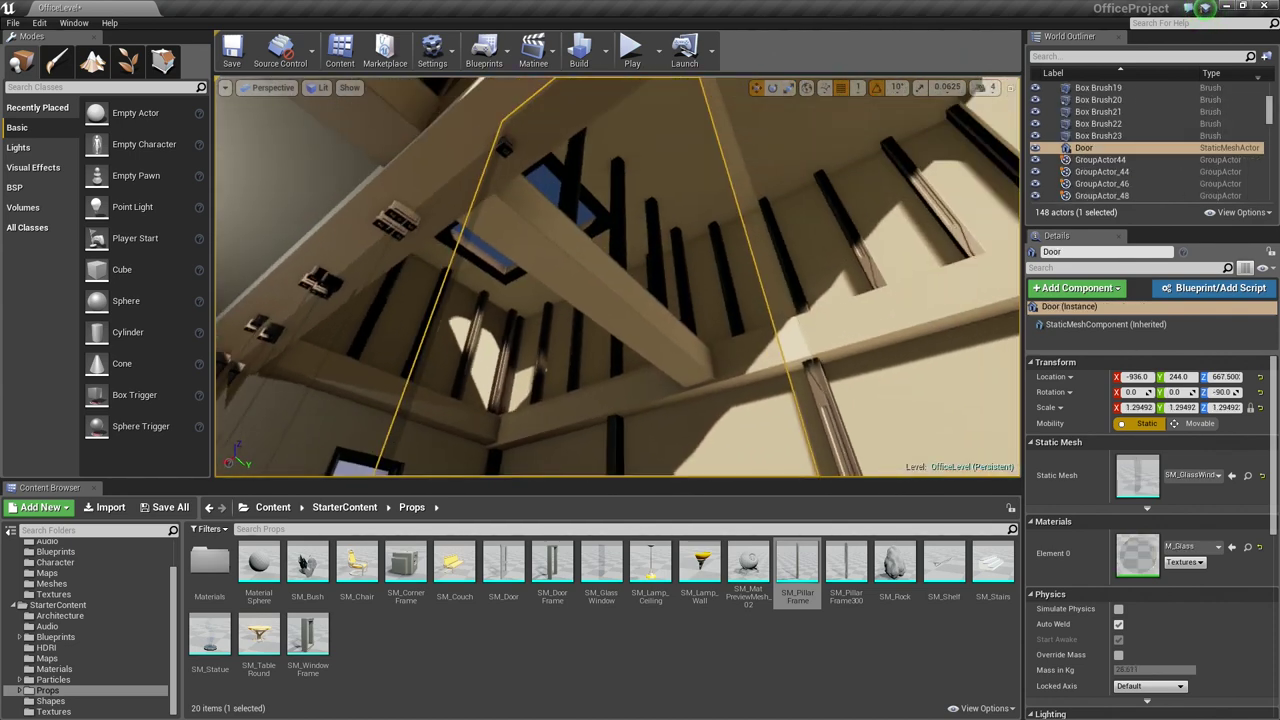
pyautogui.moveTo(618, 277); pyautogui.dragTo(548, 335, button='right')
pyautogui.press('Escape')
pyautogui.click(593, 337)
pyautogui.moveTo(537, 422)
pyautogui.mouseDown(button='right')
pyautogui.moveTo(556, 420)
pyautogui.moveTo(547, 413)
pyautogui.mouseUp(button='right')
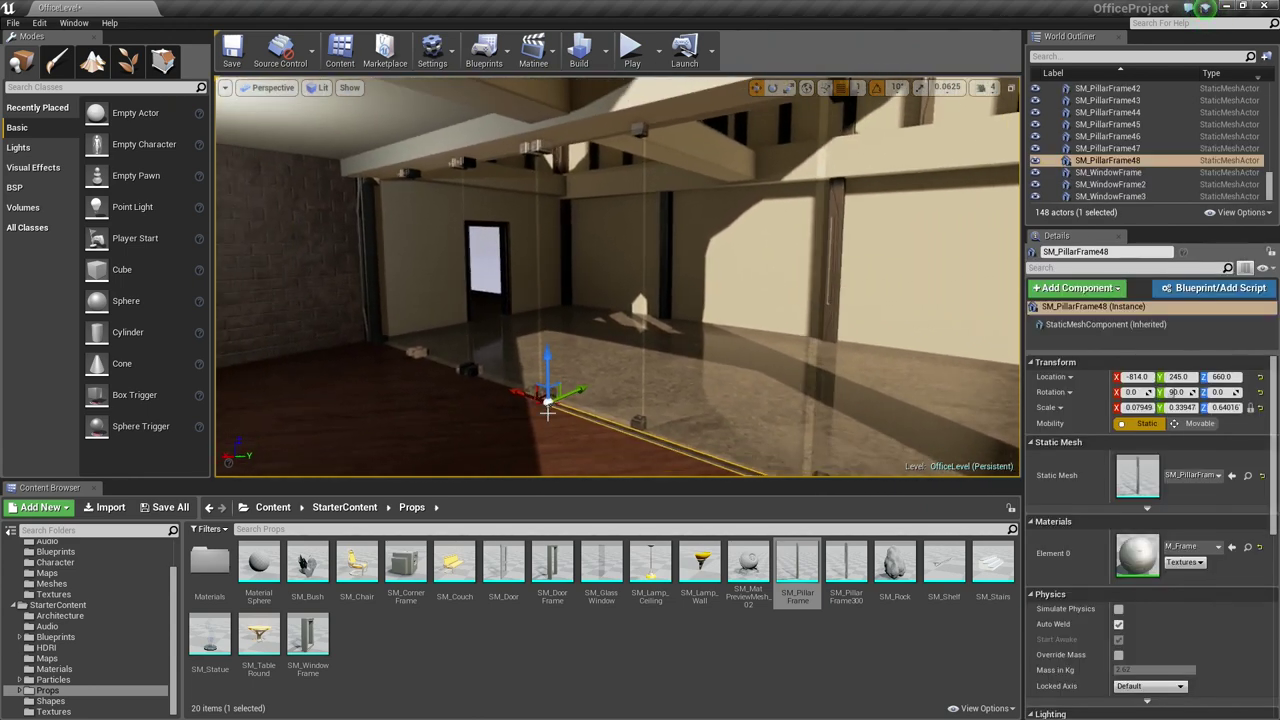
pyautogui.keyDown('alt'); pyautogui.moveTo(546, 352); pyautogui.dragTo(549, 315); pyautogui.keyUp('alt')
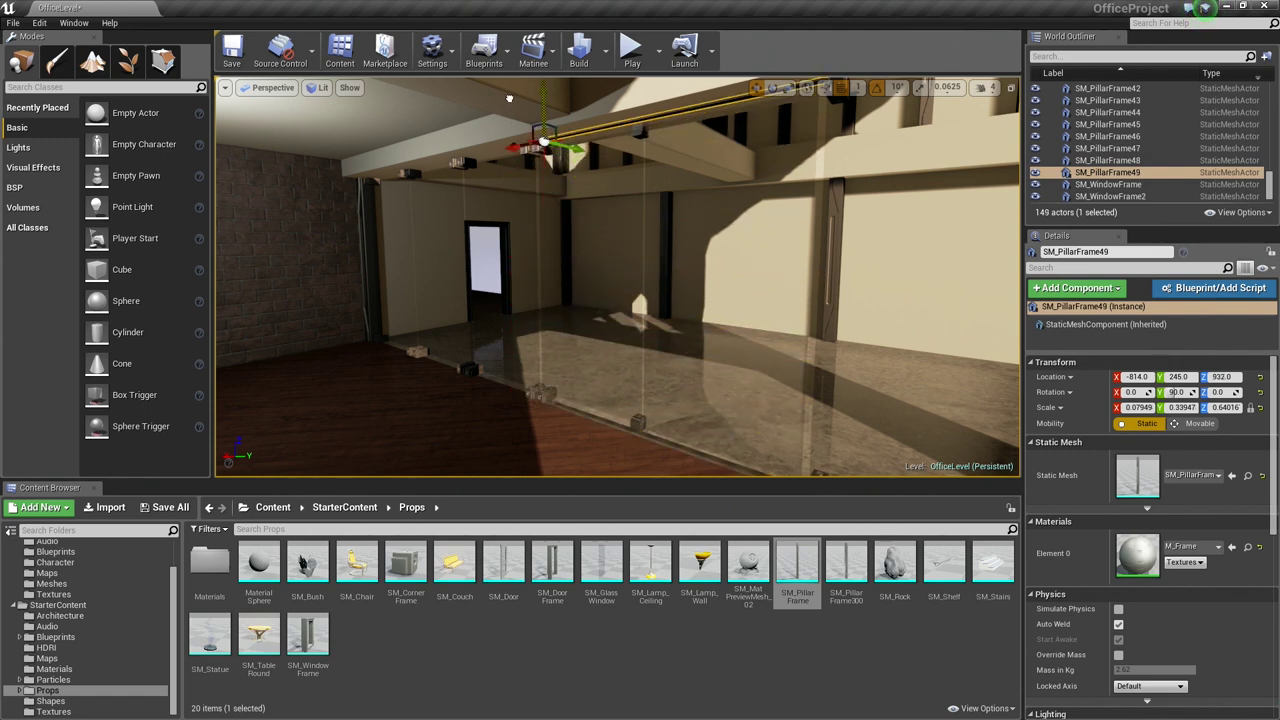
# Flip the ceiling rail upside down by rotating it around its long axis
pyautogui.moveTo(619, 280); pyautogui.dragTo(597, 203, button='right')
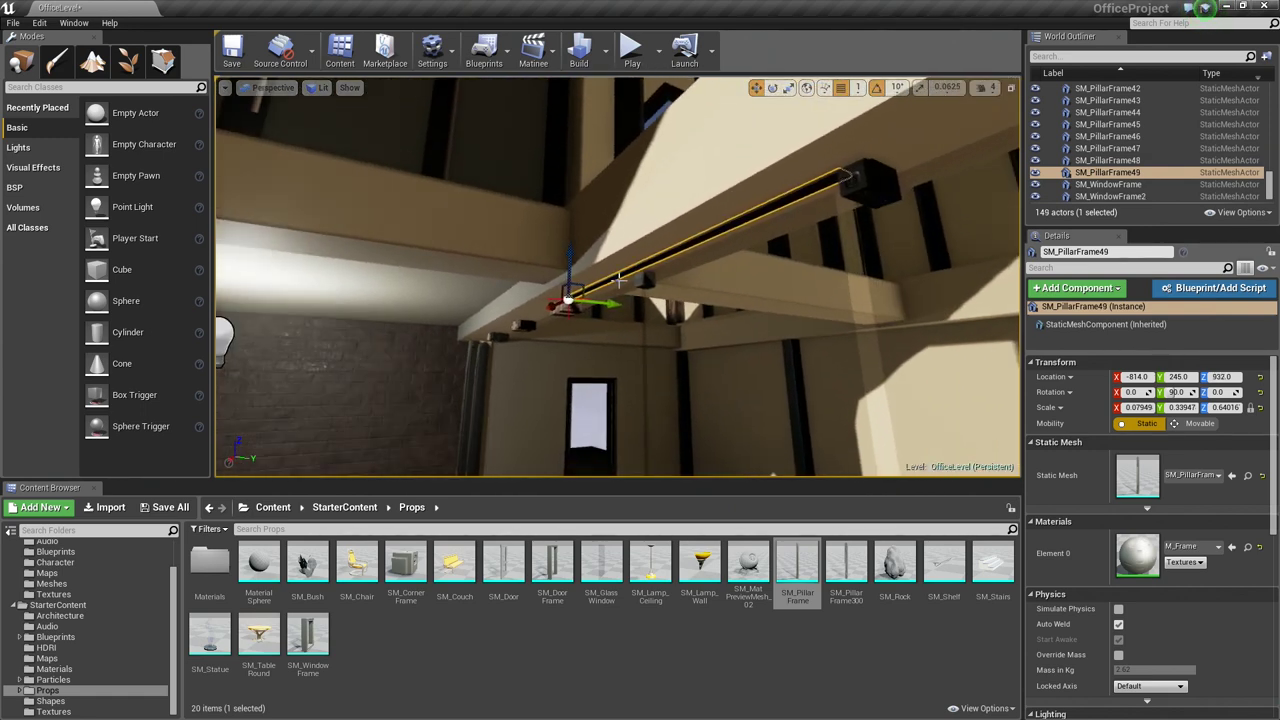
pyautogui.moveTo(632, 297); pyautogui.dragTo(620, 300, button='right')
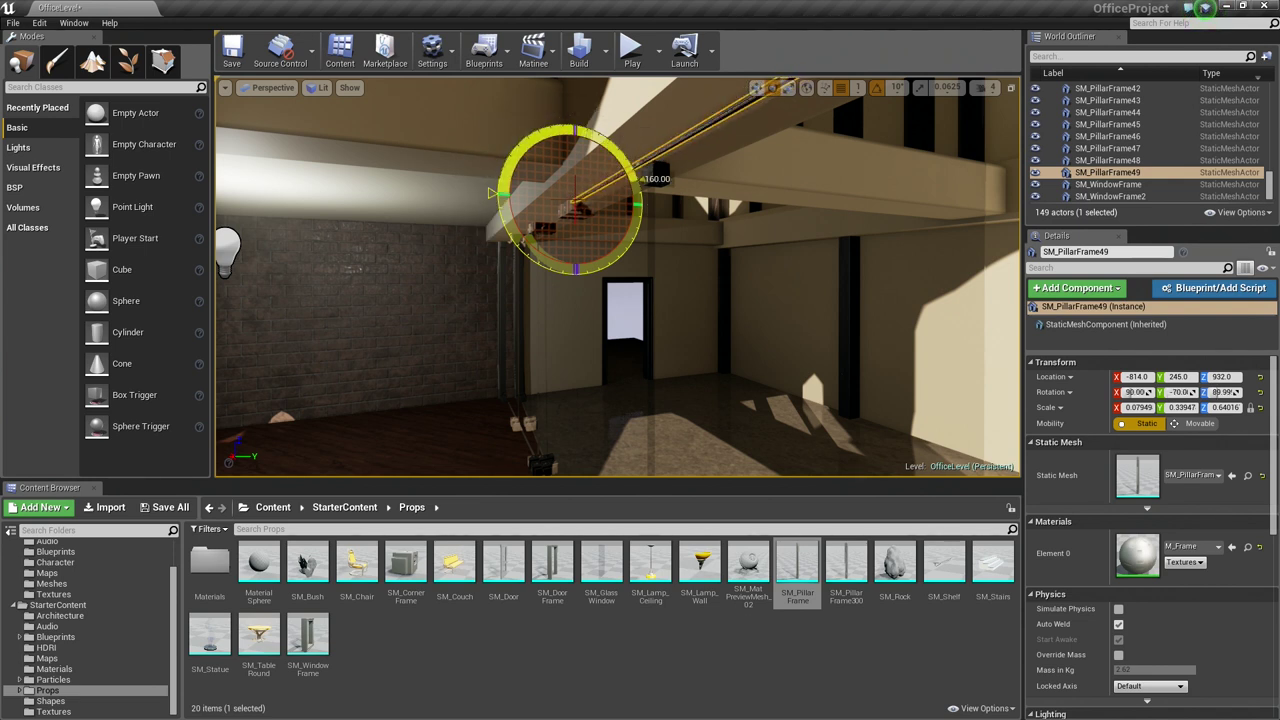
pyautogui.moveTo(512, 225)
pyautogui.mouseDown(button='right')
pyautogui.moveTo(538, 115)
pyautogui.moveTo(510, 82)
pyautogui.moveTo(512, 226)
pyautogui.mouseUp(button='right')
# Move the floor rail and the ceiling rail together along their length to X location -812
pyautogui.keyDown('ctrl'); pyautogui.click(565, 373); pyautogui.keyUp('ctrl')
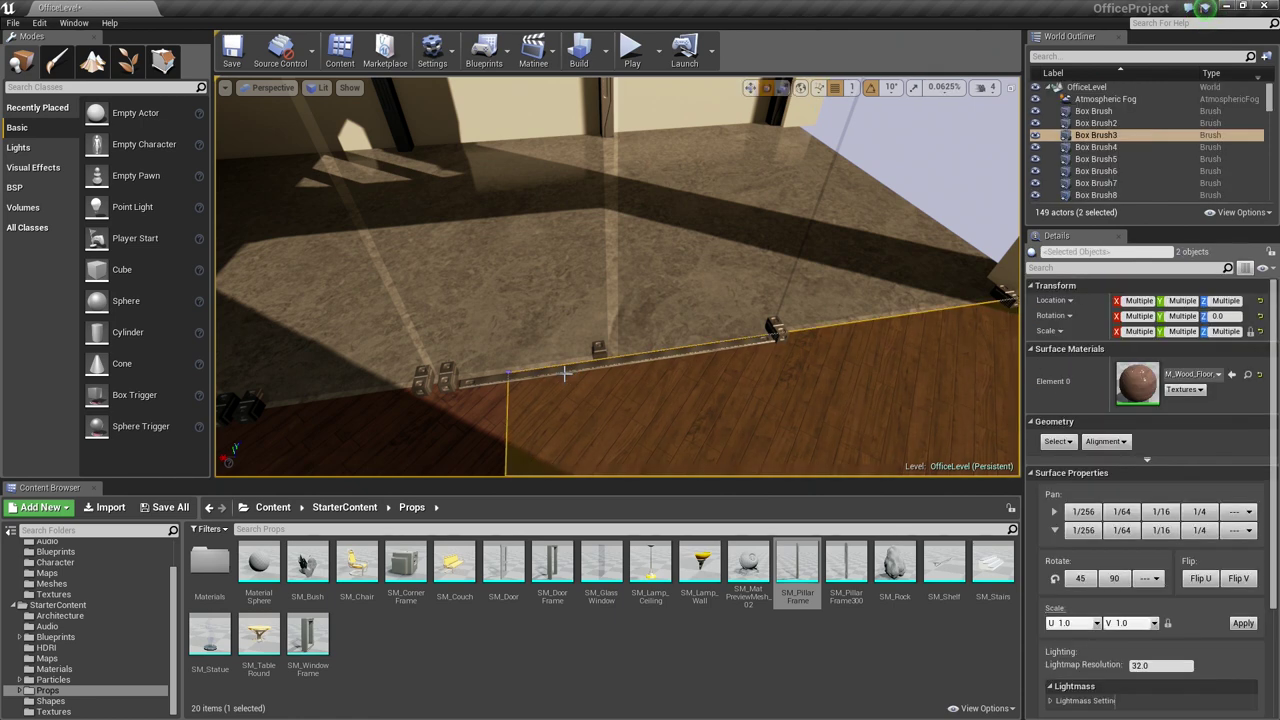
pyautogui.click(543, 380)
pyautogui.press('f')
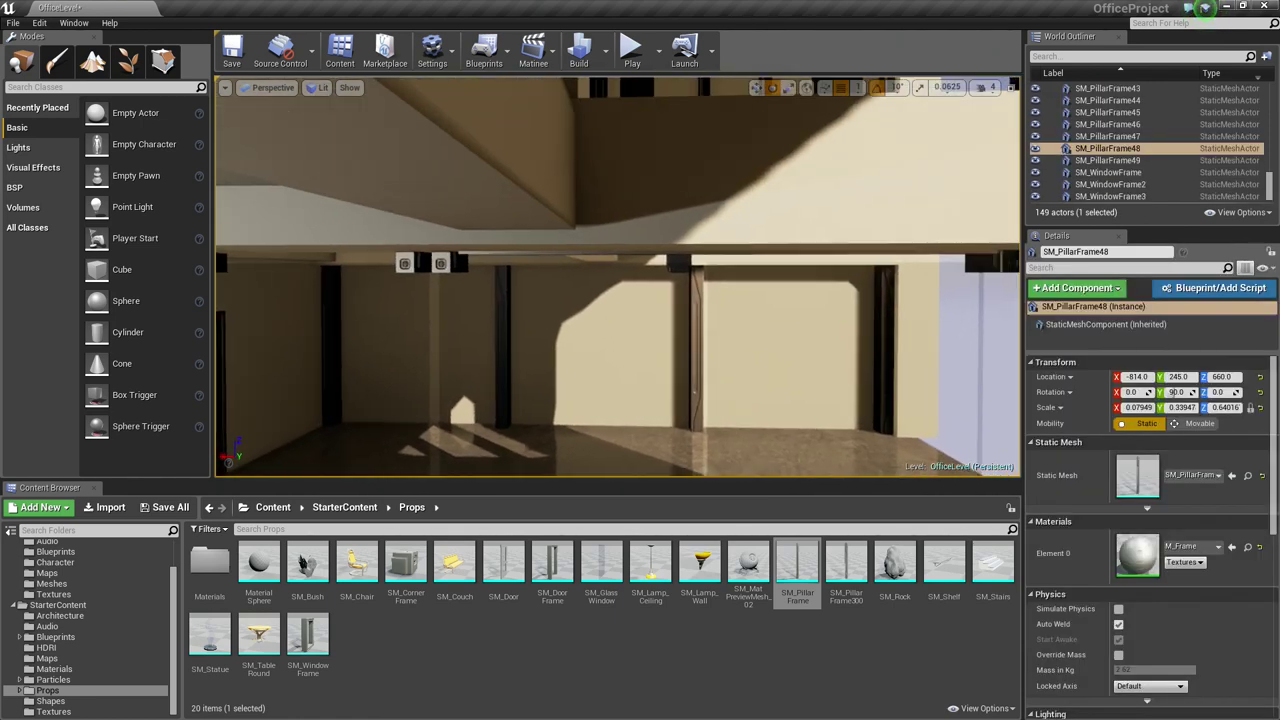
pyautogui.keyDown('ctrl'); pyautogui.click(546, 249); pyautogui.keyUp('ctrl')
pyautogui.moveTo(552, 287); pyautogui.dragTo(552, 287, button='right')
pyautogui.press('w')
pyautogui.press('f')
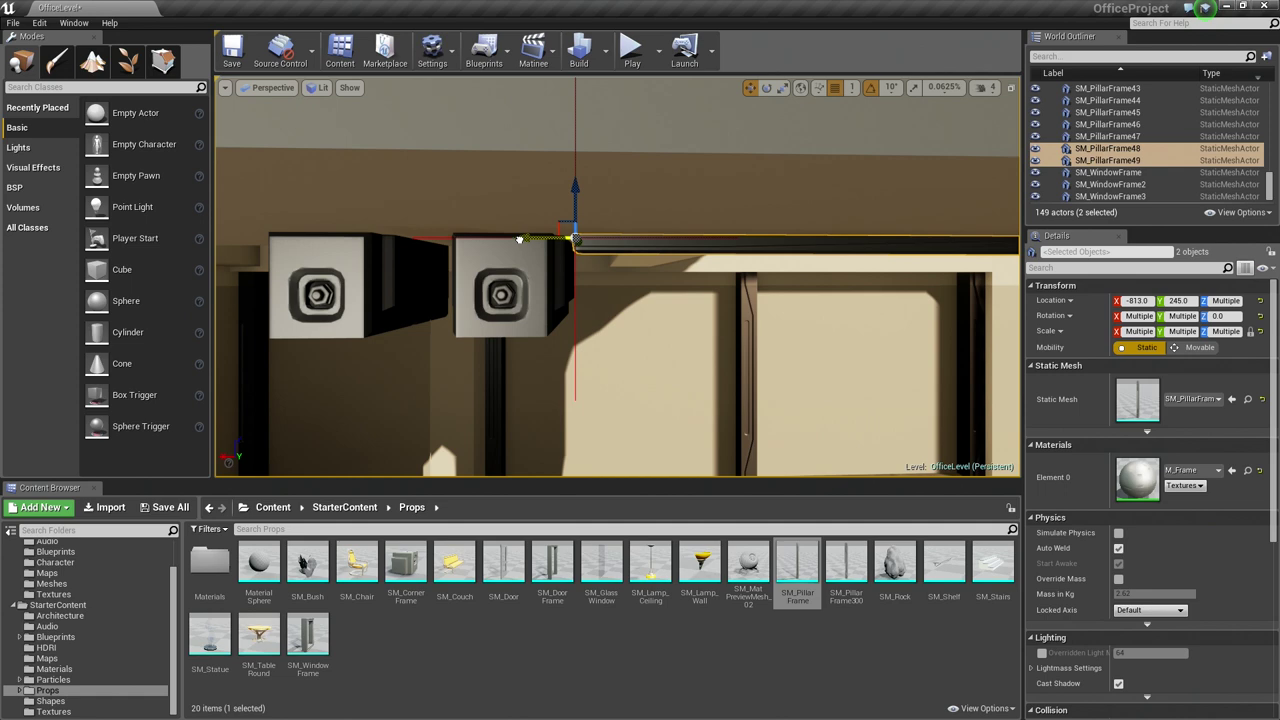
pyautogui.moveTo(515, 242); pyautogui.dragTo(515, 242, button='right')
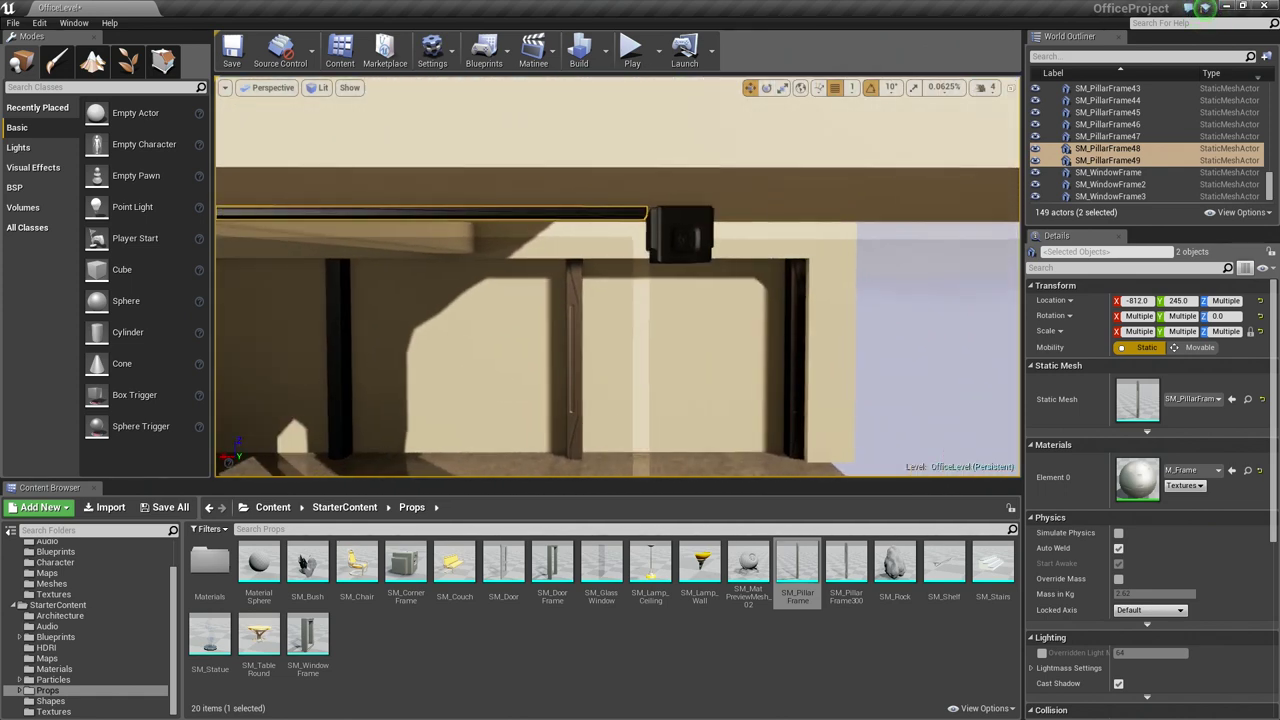
pyautogui.press('Escape')
# Place a corner frame on the glass door at X -1049, Y 243, Z 778 and rotate it to -90° on Z
pyautogui.moveTo(569, 300); pyautogui.dragTo(569, 300, button='right')
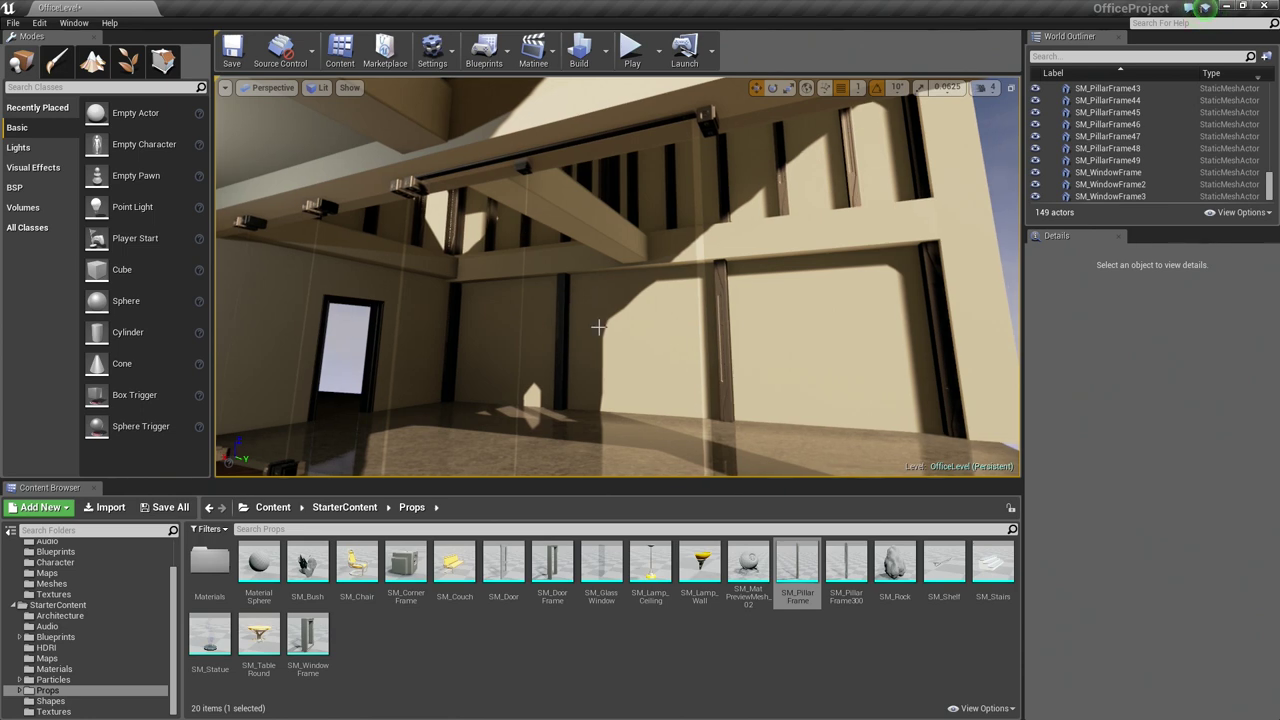
pyautogui.moveTo(609, 343); pyautogui.dragTo(610, 343, button='right')
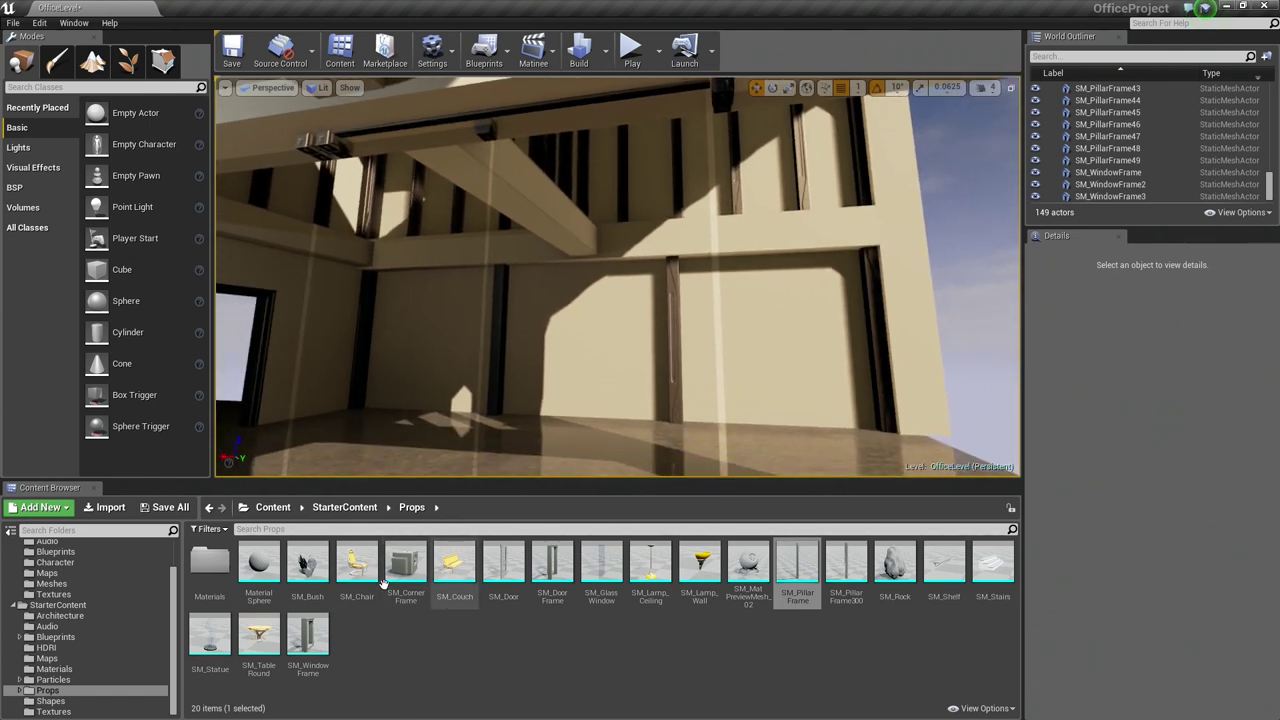
pyautogui.moveTo(405, 565); pyautogui.dragTo(665, 355)
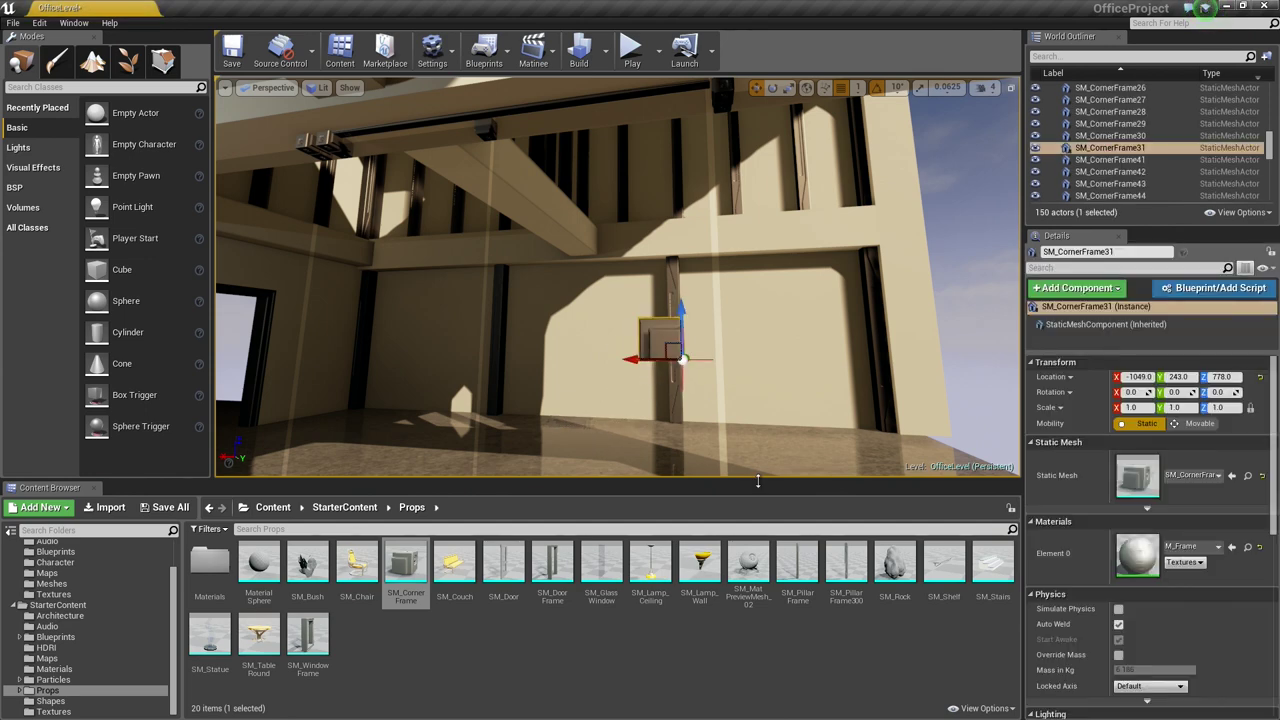
pyautogui.moveTo(694, 364); pyautogui.dragTo(694, 364, button='right')
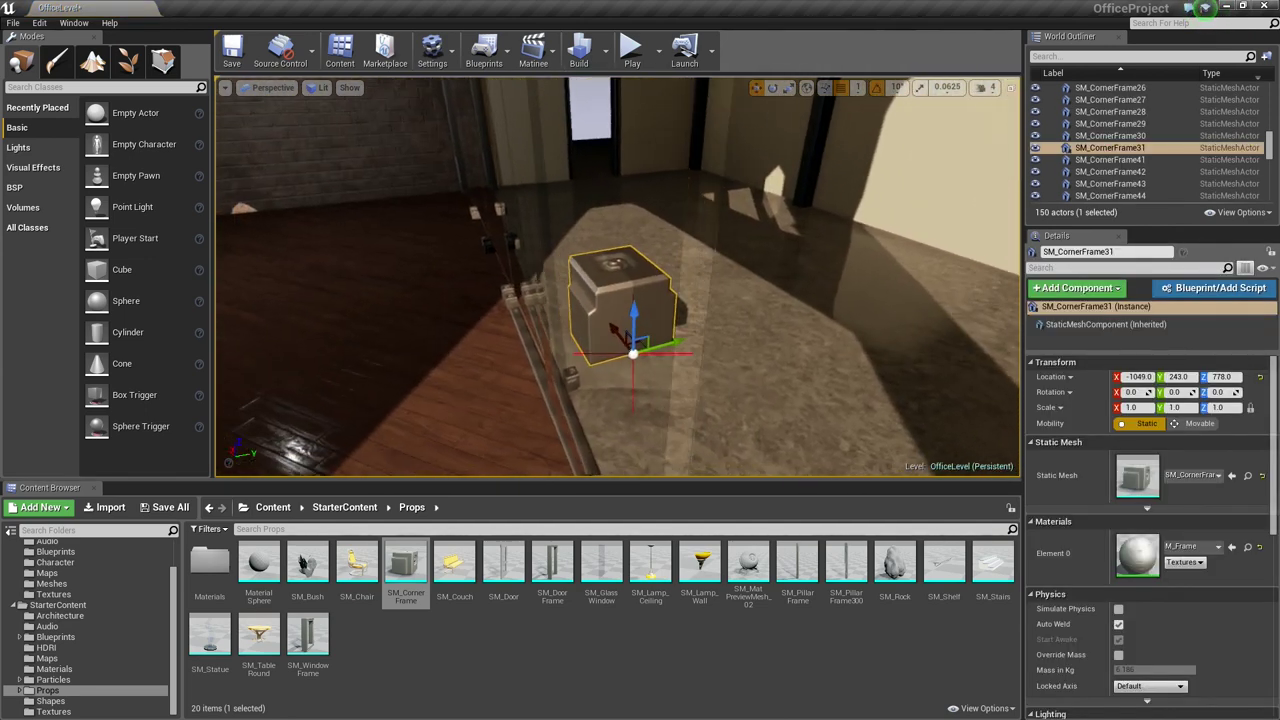
pyautogui.moveTo(758, 470); pyautogui.dragTo(758, 470, button='right')
pyautogui.press('e')
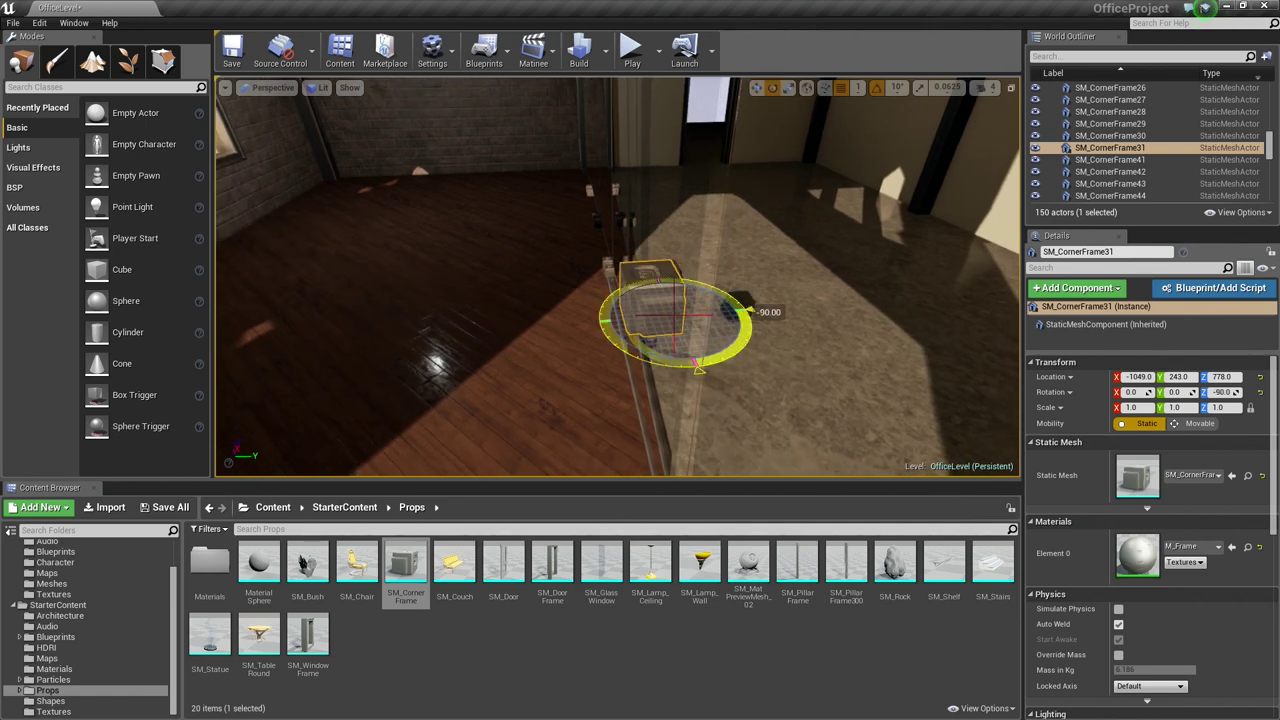
pyautogui.moveTo(612, 330); pyautogui.dragTo(612, 330, button='right')
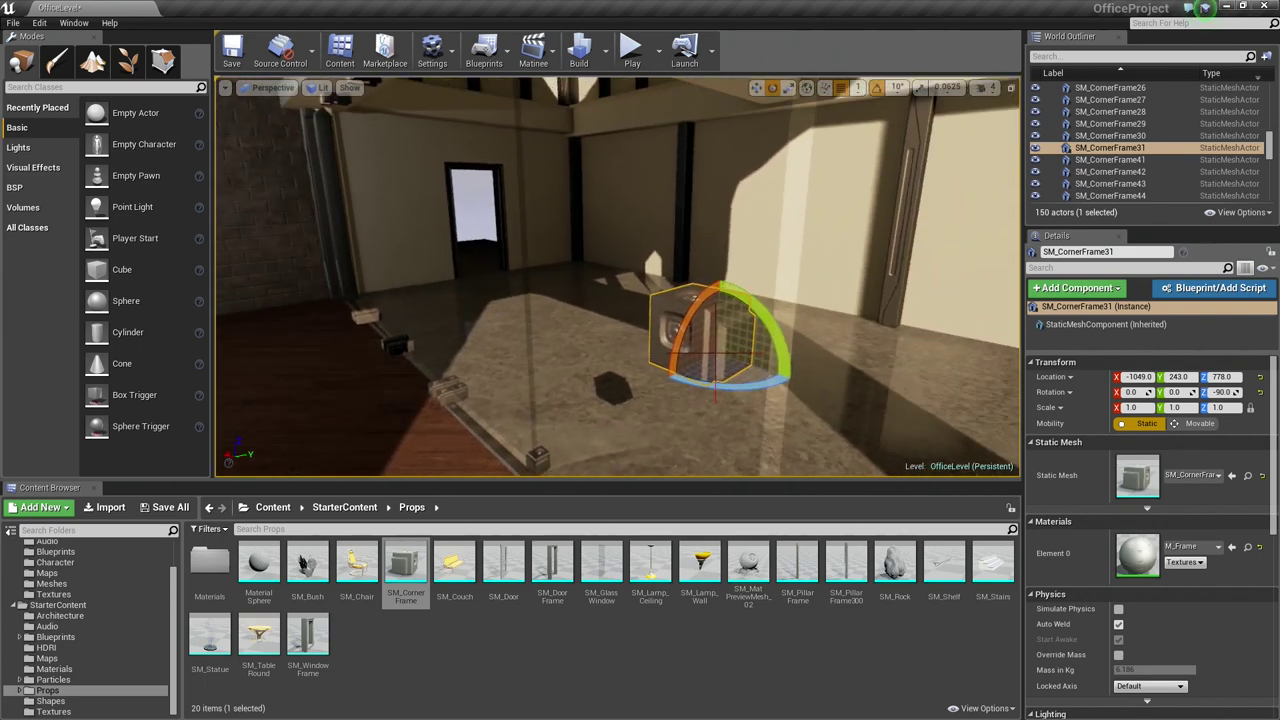
# Scale the new corner frame into a thin door handle with X scale about 0.139, Y about 0.339 and Z about 0.67
pyautogui.moveTo(539, 285); pyautogui.dragTo(539, 285, button='right')
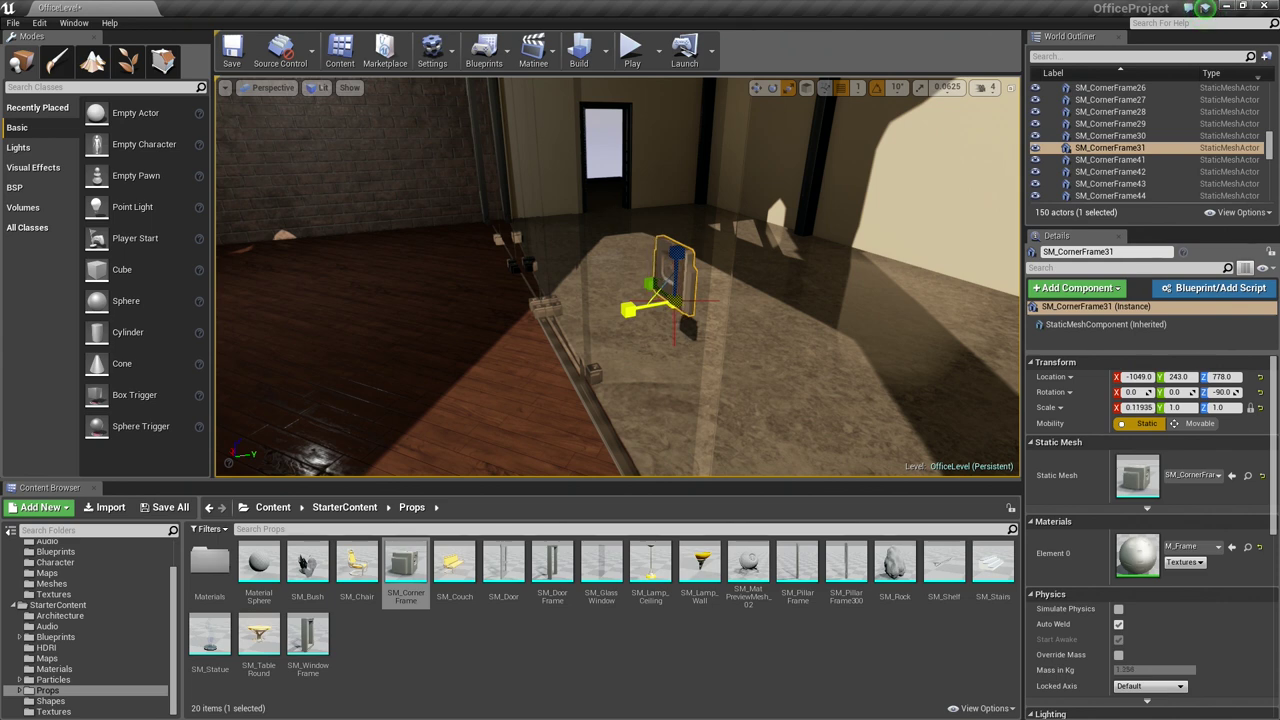
pyautogui.moveTo(628, 310); pyautogui.dragTo(634, 308)
pyautogui.moveTo(634, 308); pyautogui.dragTo(634, 308, button='right')
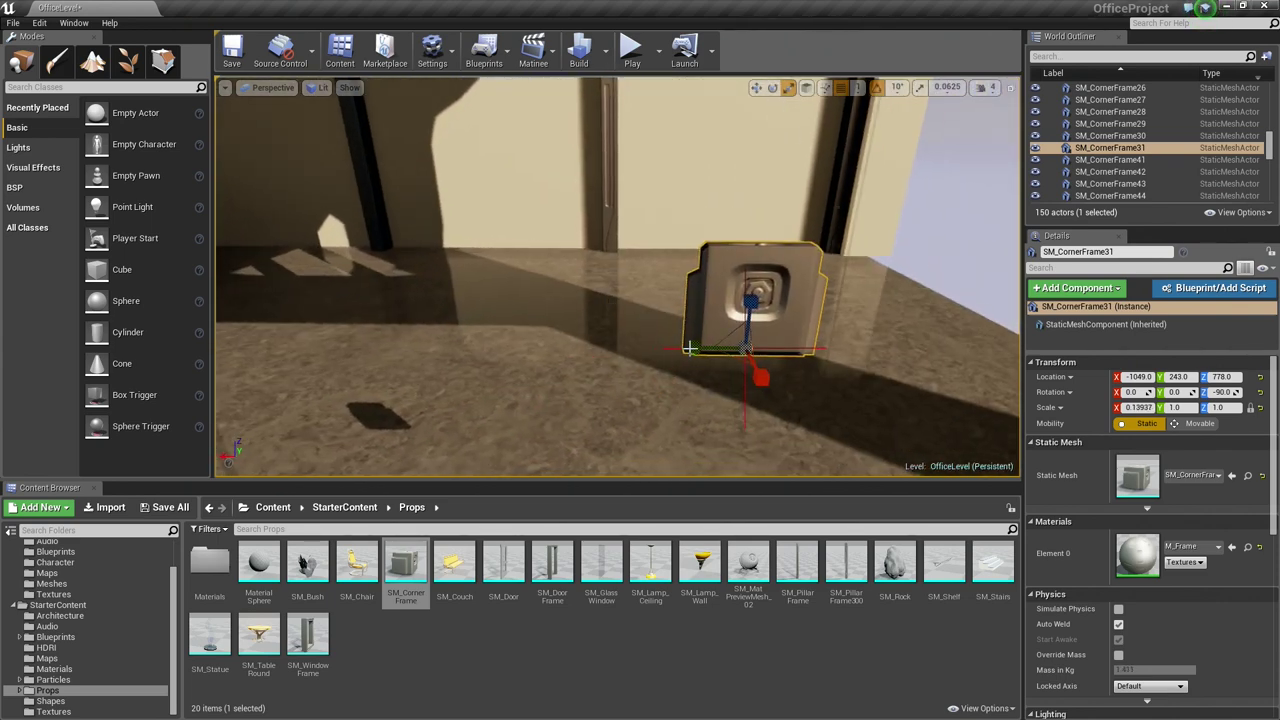
pyautogui.moveTo(697, 344); pyautogui.dragTo(697, 344, button='right')
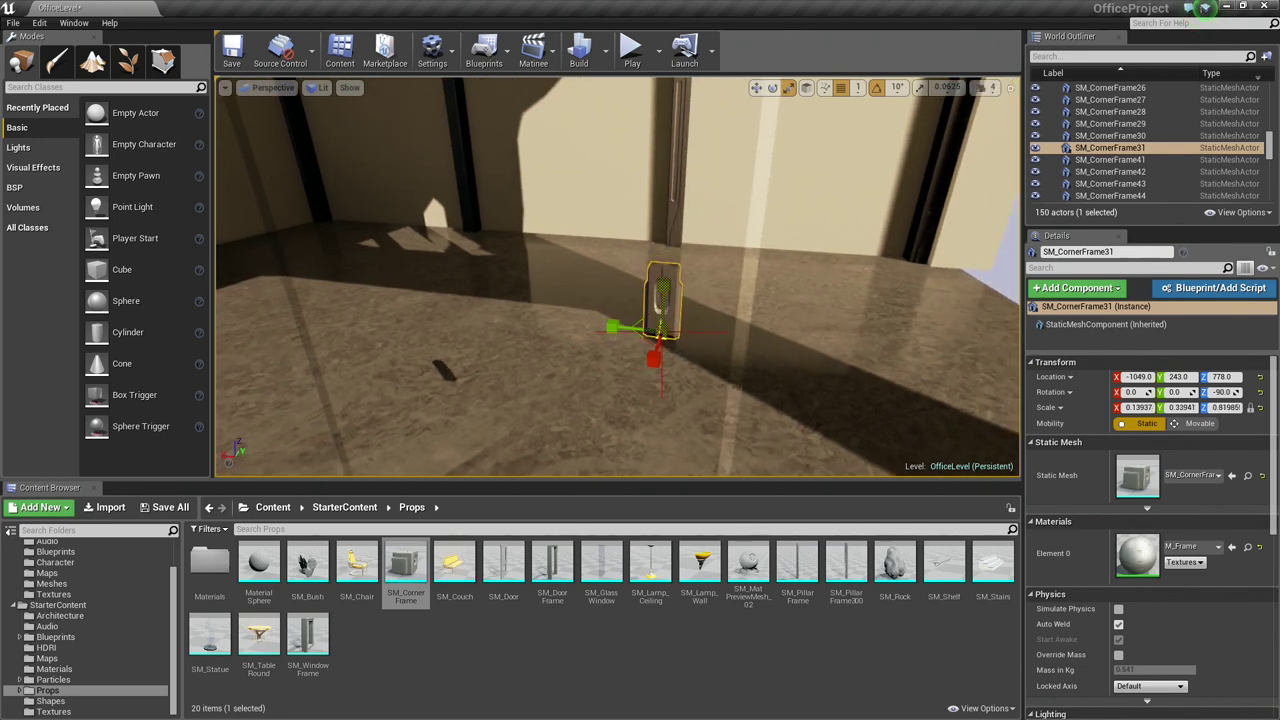
pyautogui.moveTo(658, 308); pyautogui.dragTo(657, 296, button='right')
pyautogui.press('Escape')
# Rename the handle-shaped corner frame on the glass door as Door_InsideHandle
pyautogui.moveTo(706, 343); pyautogui.dragTo(706, 343, button='right')
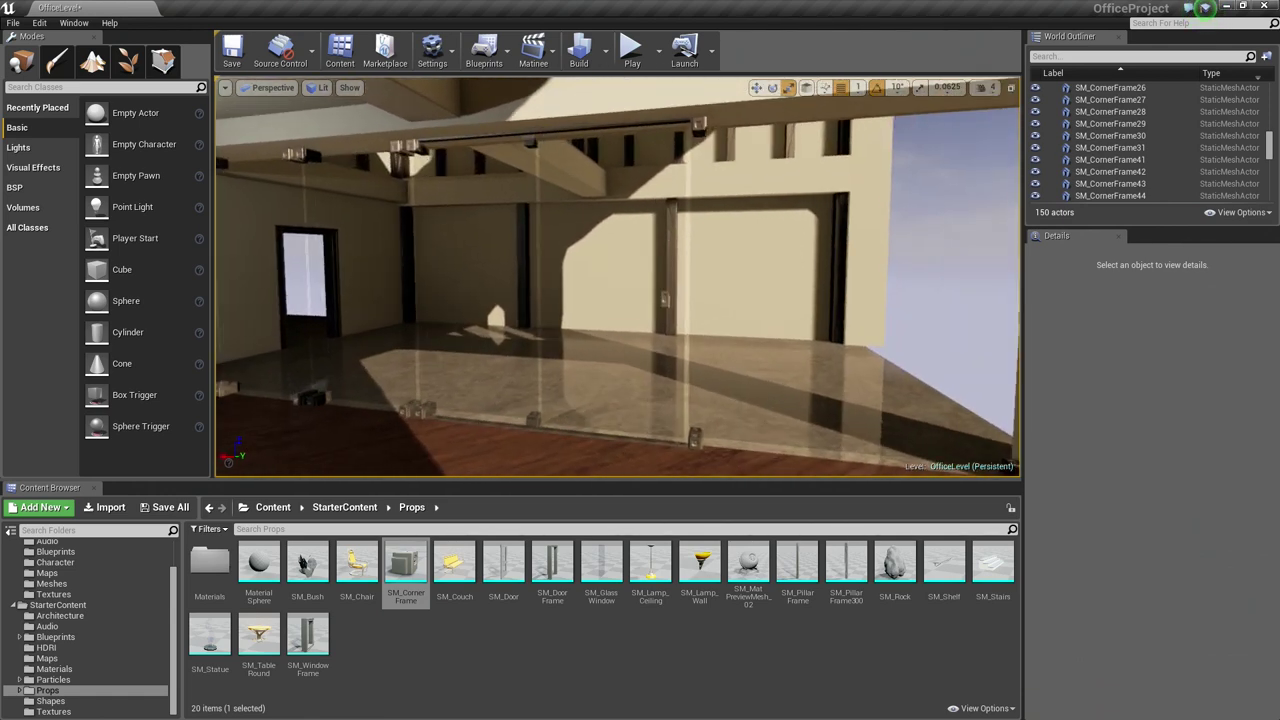
pyautogui.moveTo(653, 281); pyautogui.dragTo(667, 340, button='right')
pyautogui.click(653, 281)
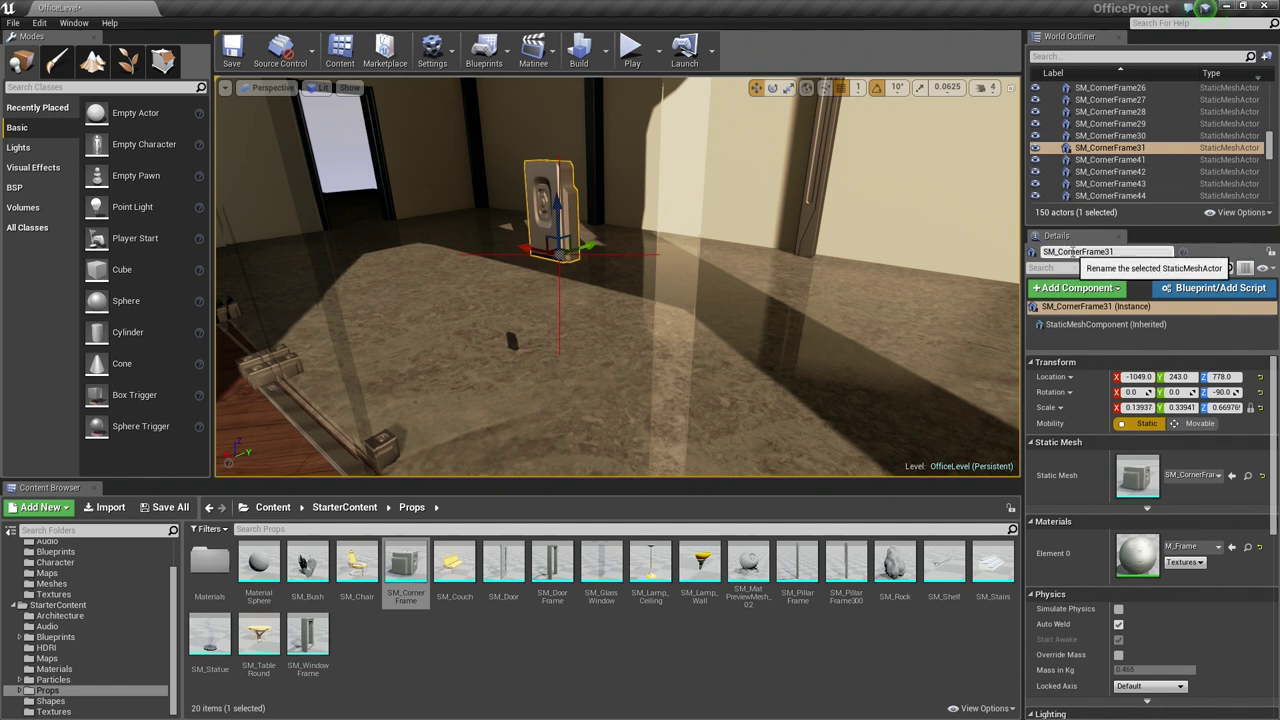
pyautogui.click(1069, 251)
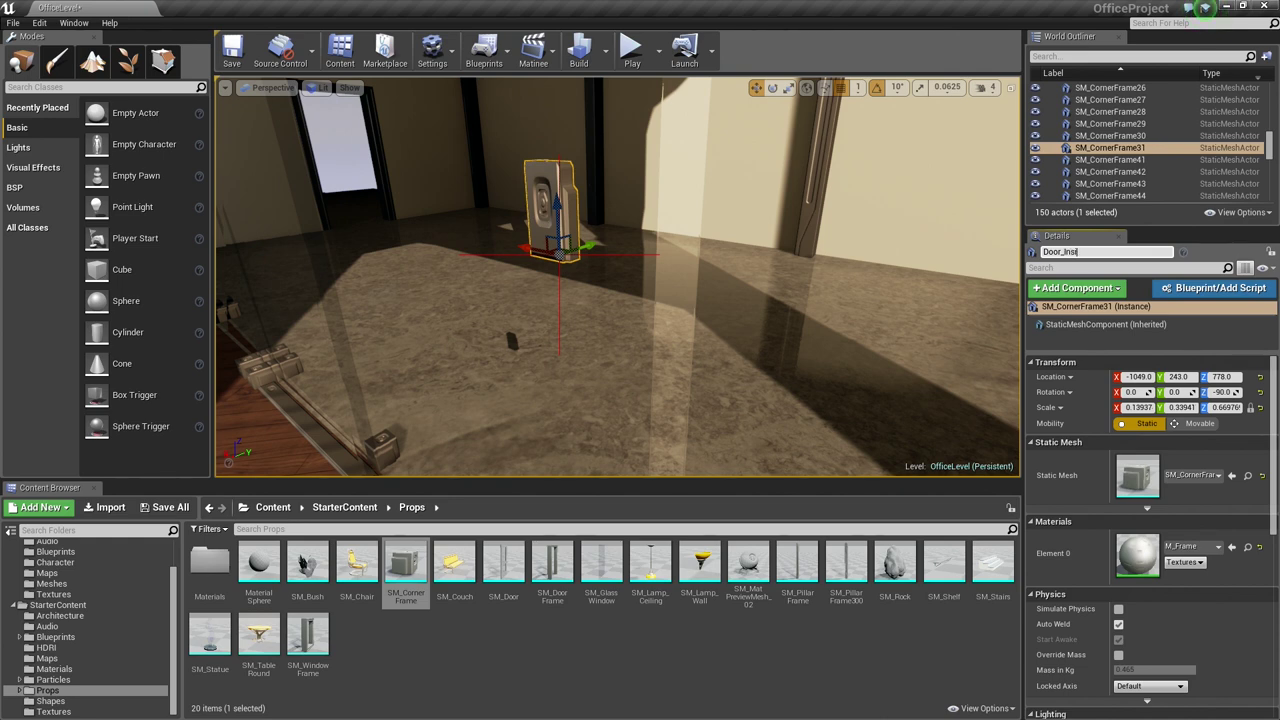
pyautogui.press('Return')
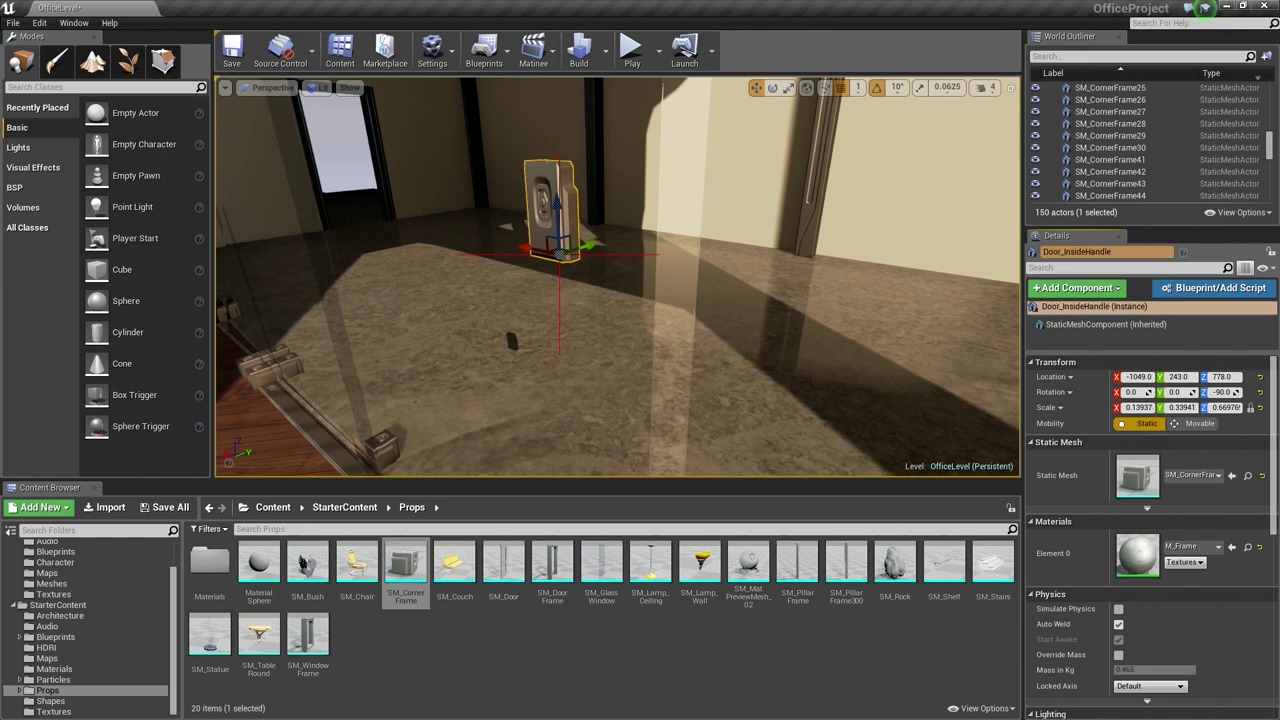
# Duplicate the inside handle across the glass at Y location 252 and rotate the copy to 90° on Z
pyautogui.moveTo(750, 318); pyautogui.dragTo(560, 316, button='right')
pyautogui.moveTo(708, 325); pyautogui.dragTo(752, 300, button='right')
pyautogui.moveTo(762, 291); pyautogui.dragTo(763, 290)
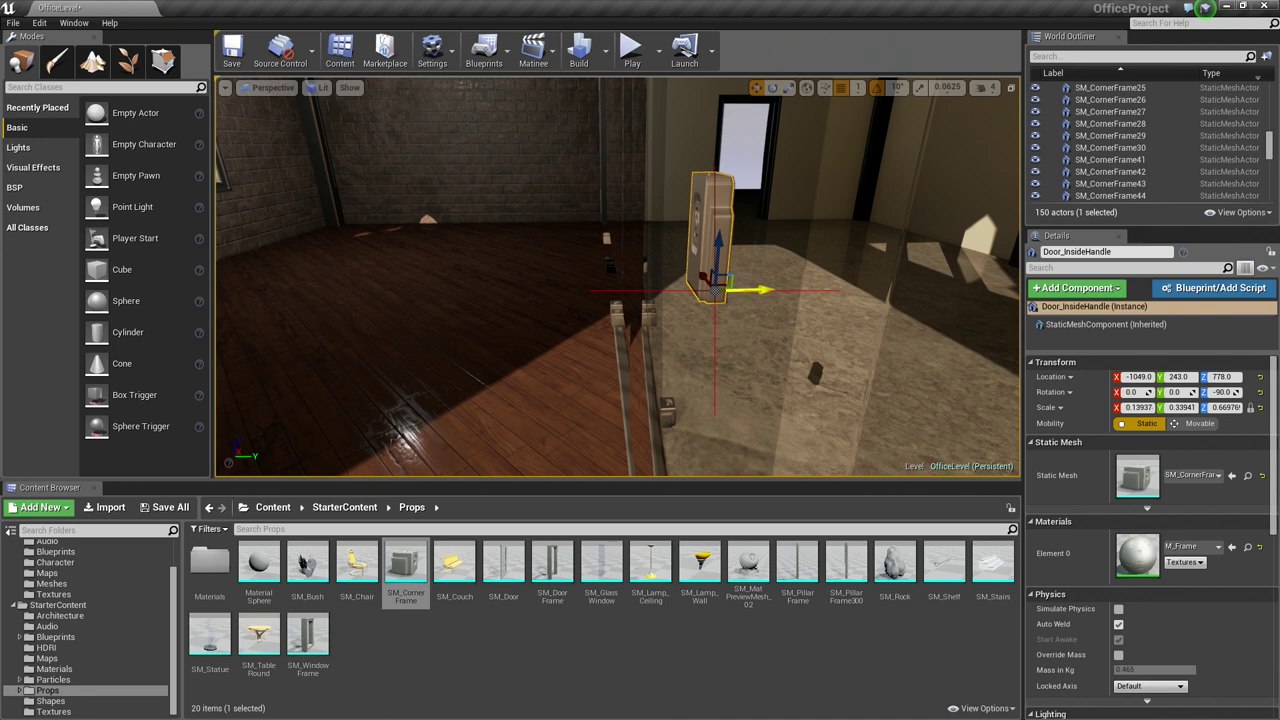
pyautogui.moveTo(763, 290); pyautogui.dragTo(763, 292, button='right')
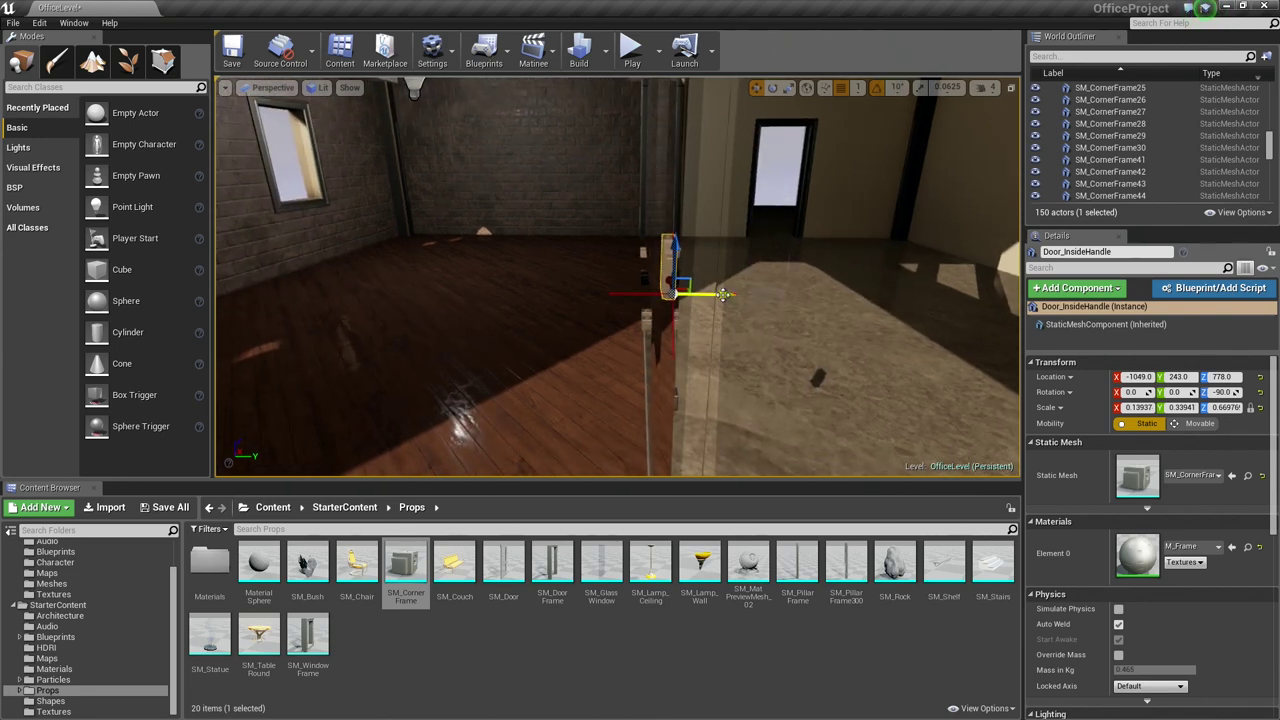
pyautogui.keyDown('alt'); pyautogui.moveTo(723, 294); pyautogui.dragTo(773, 294); pyautogui.keyUp('alt')
pyautogui.moveTo(773, 294); pyautogui.dragTo(773, 296, button='right')
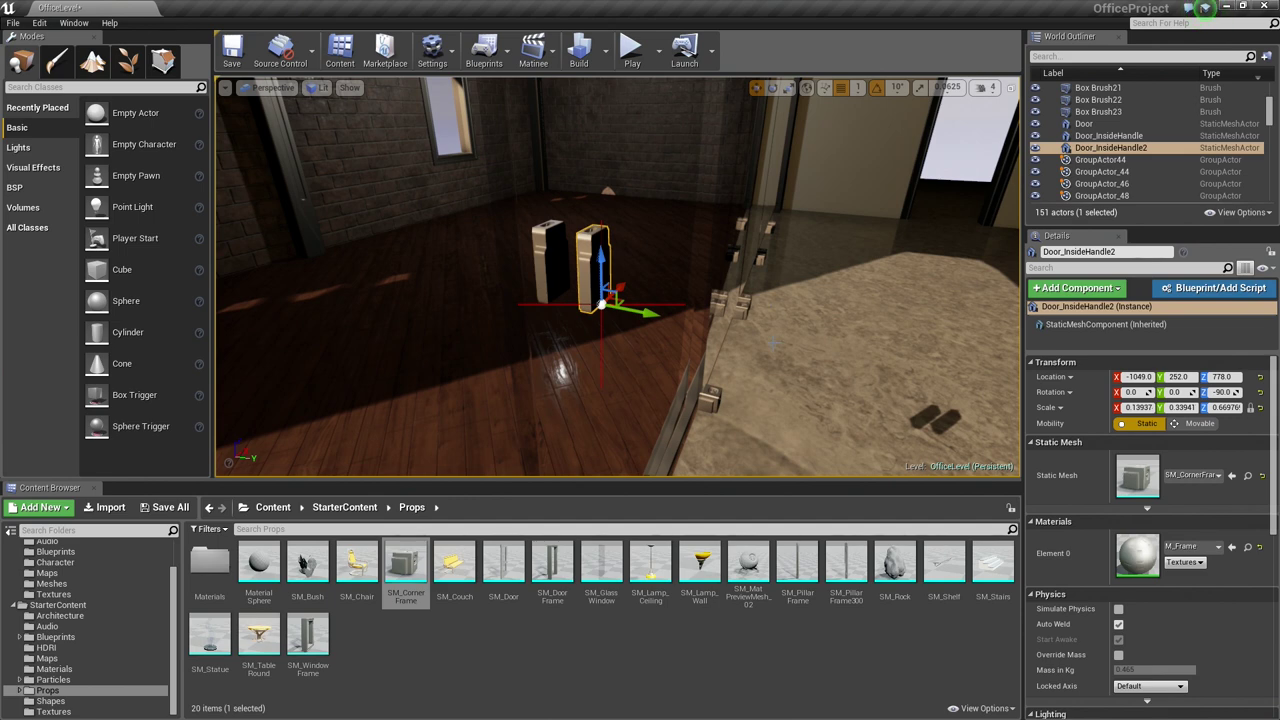
pyautogui.press('e')
pyautogui.moveTo(586, 342); pyautogui.dragTo(557, 340)
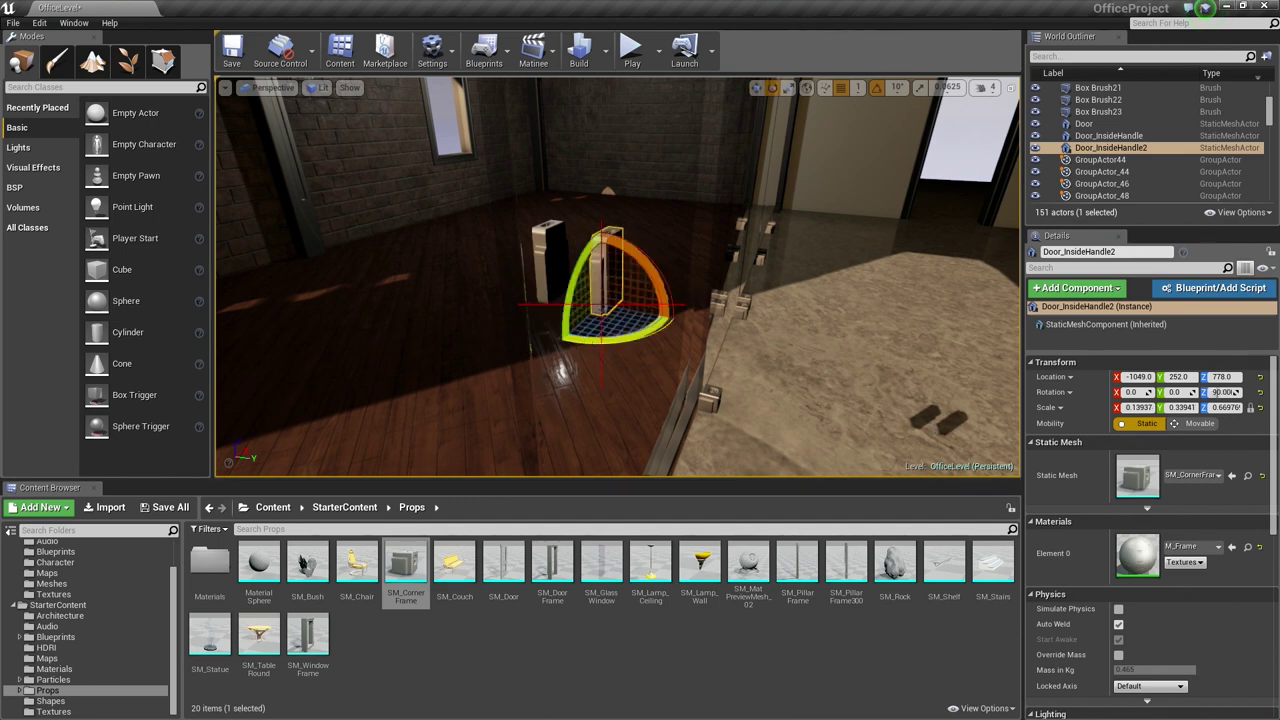
pyautogui.moveTo(583, 343); pyautogui.dragTo(583, 349, button='right')
# Move the copied handle against the glass at Y location 244 and rename it Door_OutsideHandle
pyautogui.press('w')
pyautogui.moveTo(647, 379); pyautogui.dragTo(651, 382, button='right')
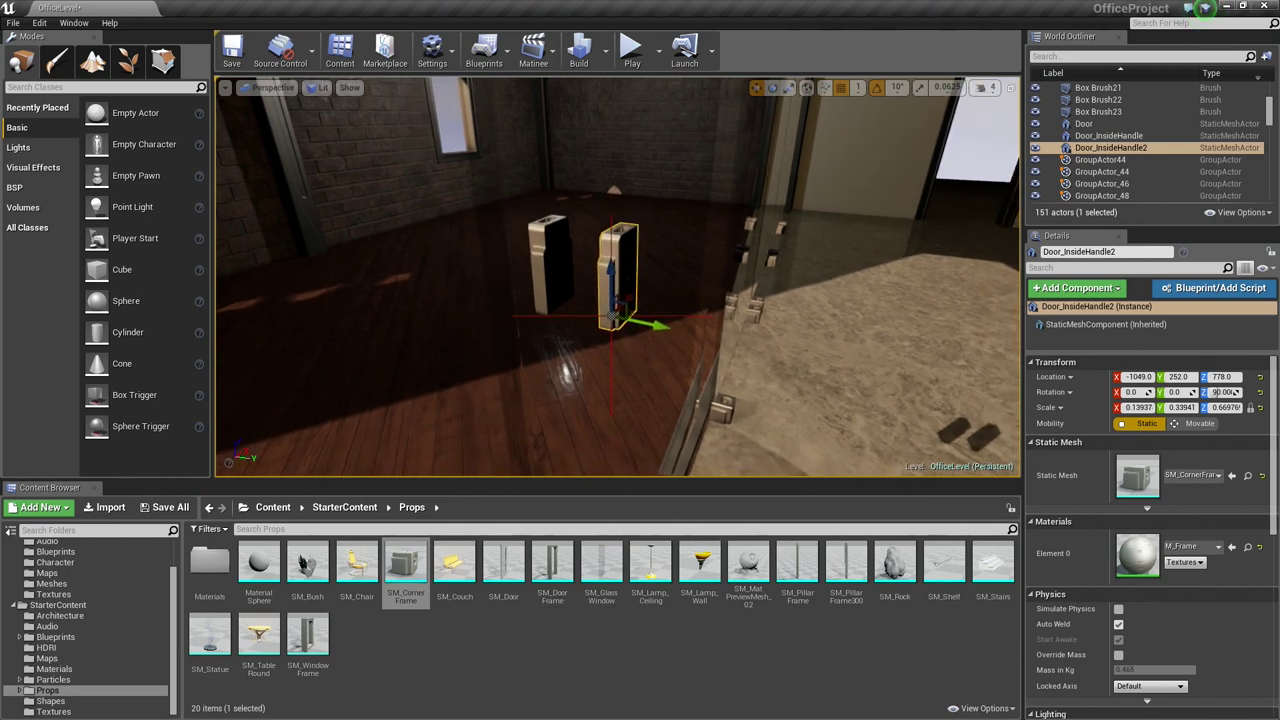
pyautogui.moveTo(655, 328); pyautogui.dragTo(610, 316)
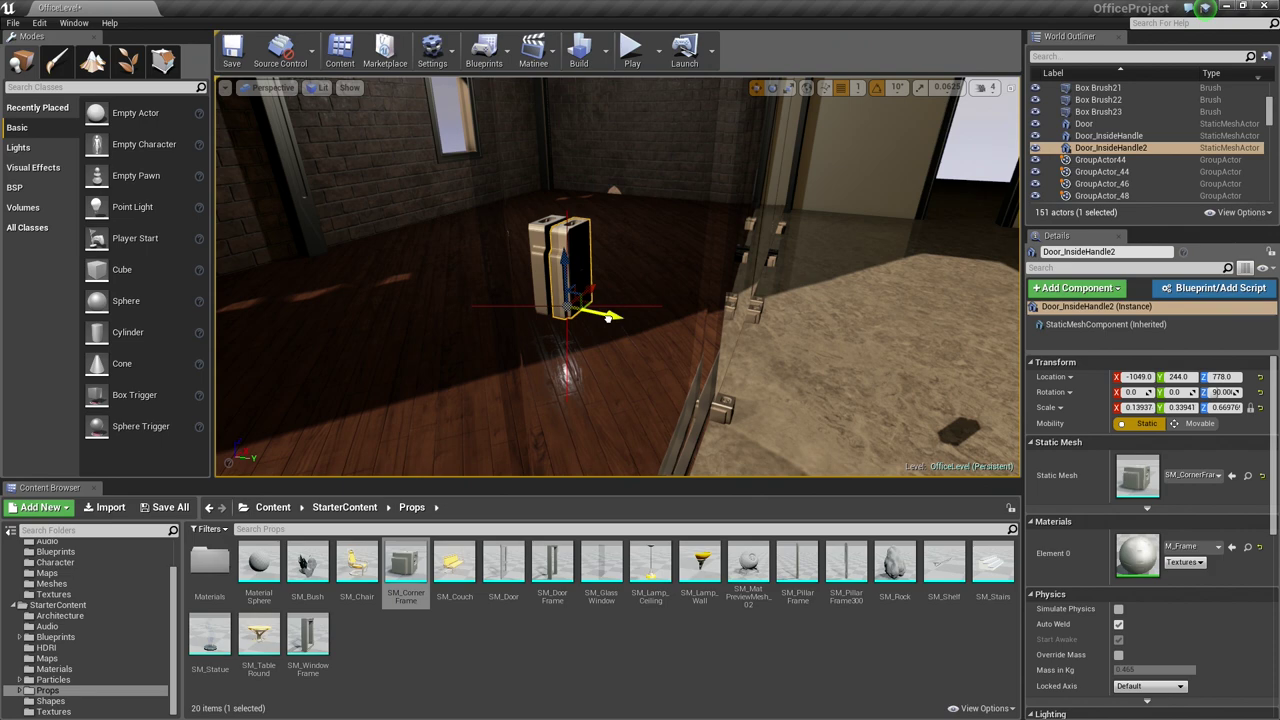
pyautogui.moveTo(612, 318); pyautogui.dragTo(612, 318, button='right')
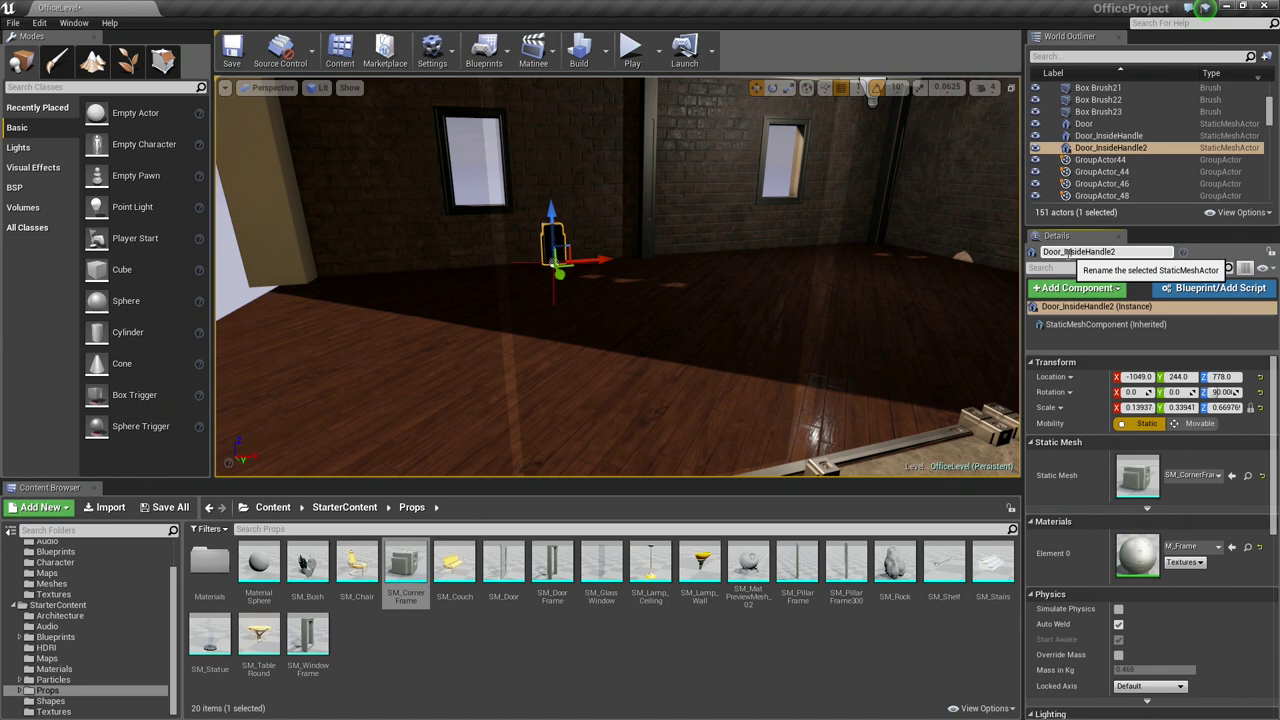
pyautogui.moveTo(1066, 252); pyautogui.dragTo(1159, 253)
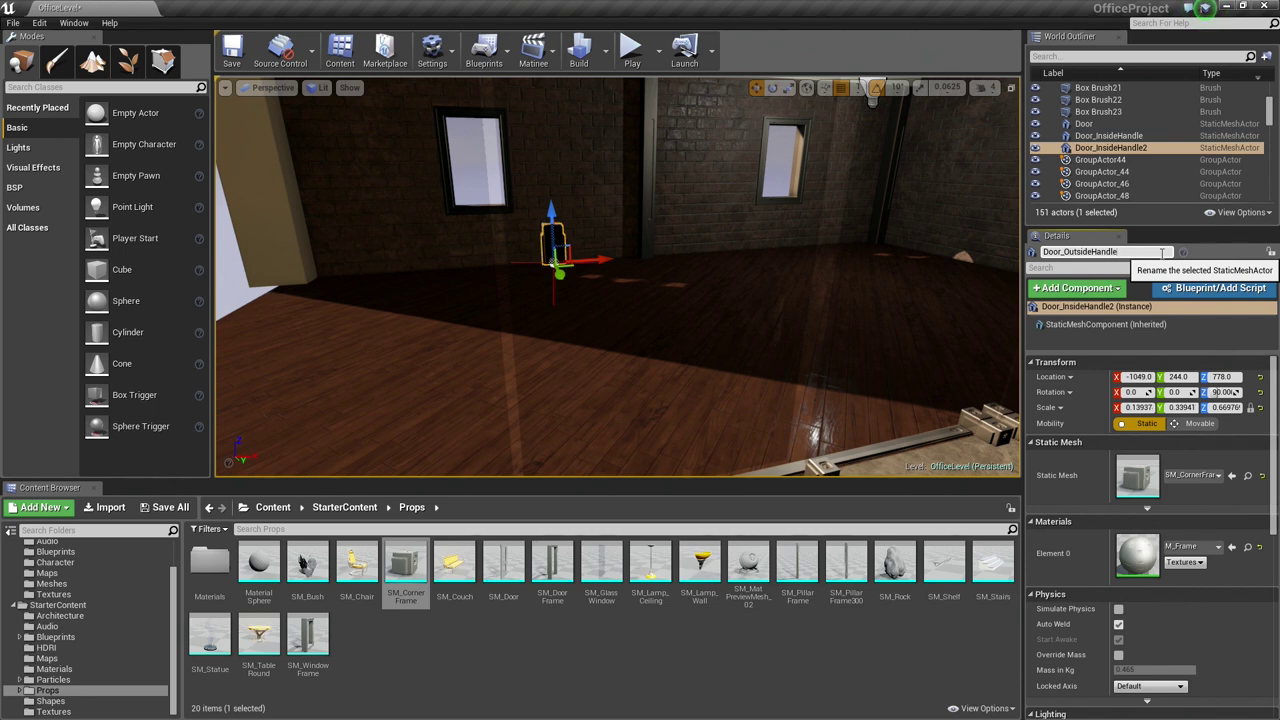
pyautogui.press('Return')
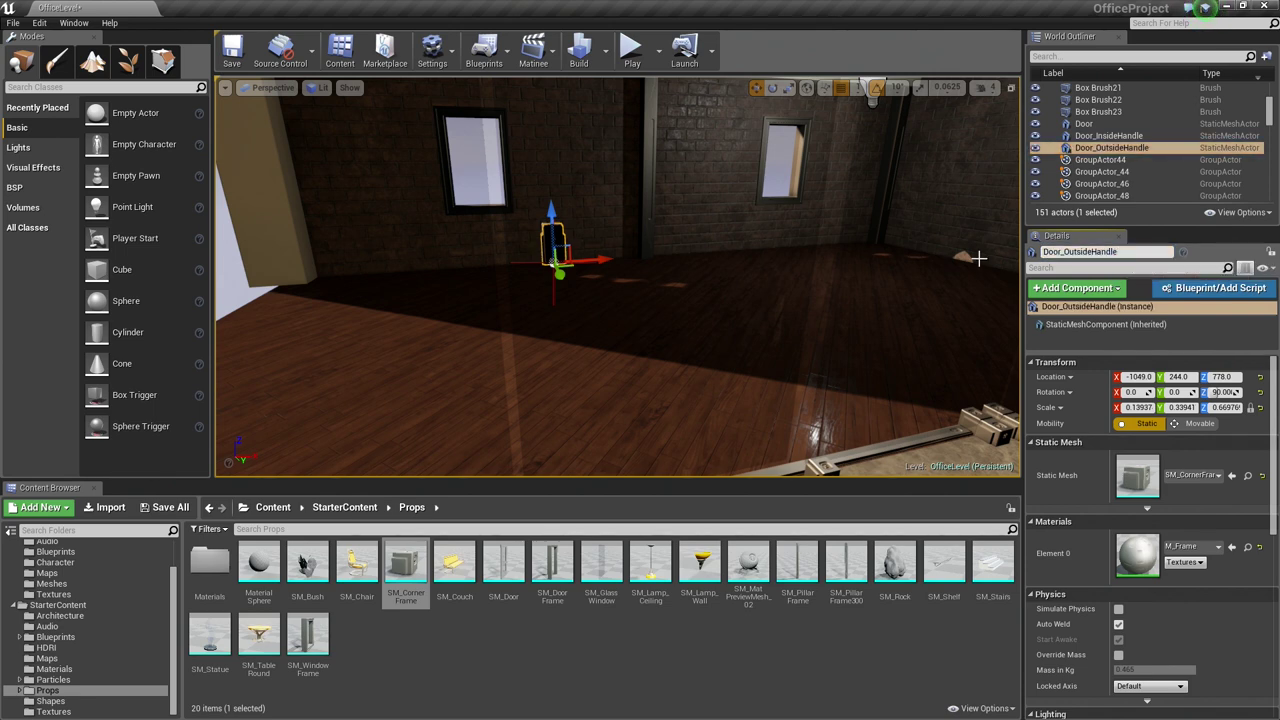
# Attach Door_InsideHandle and Door_OutsideHandle to the Door pane as its children
pyautogui.click(1090, 124)
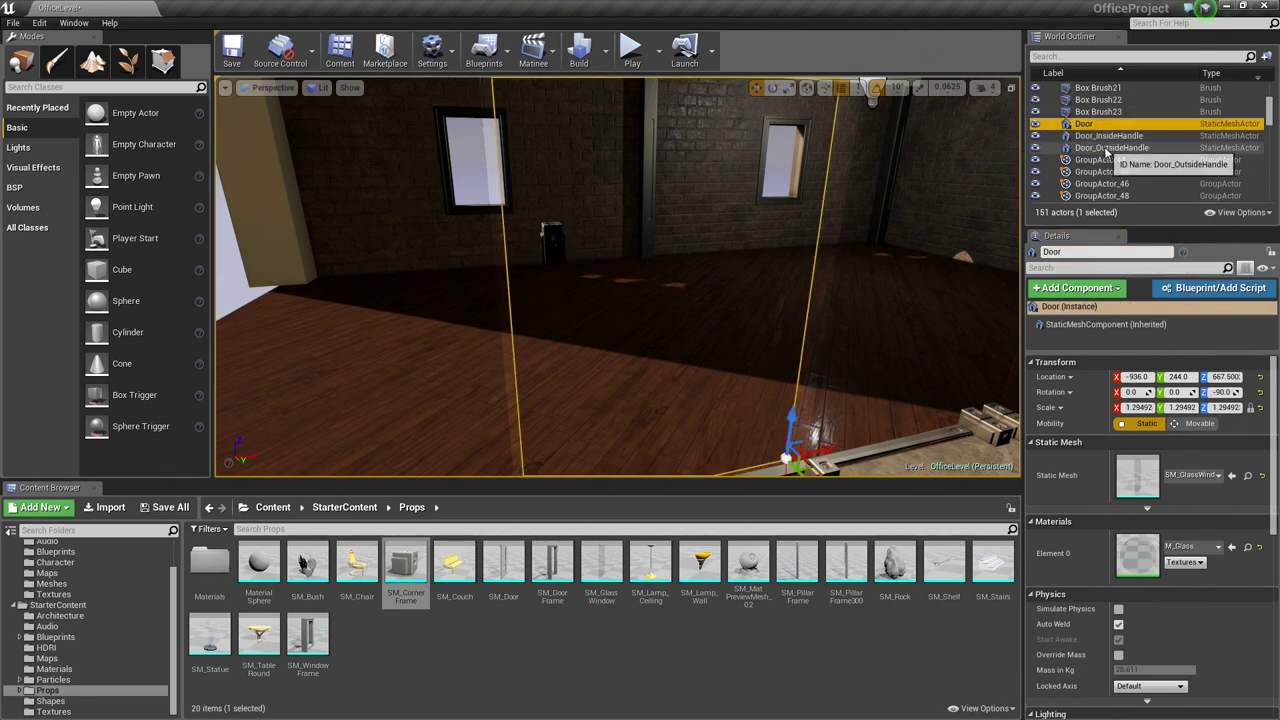
pyautogui.click(1110, 136)
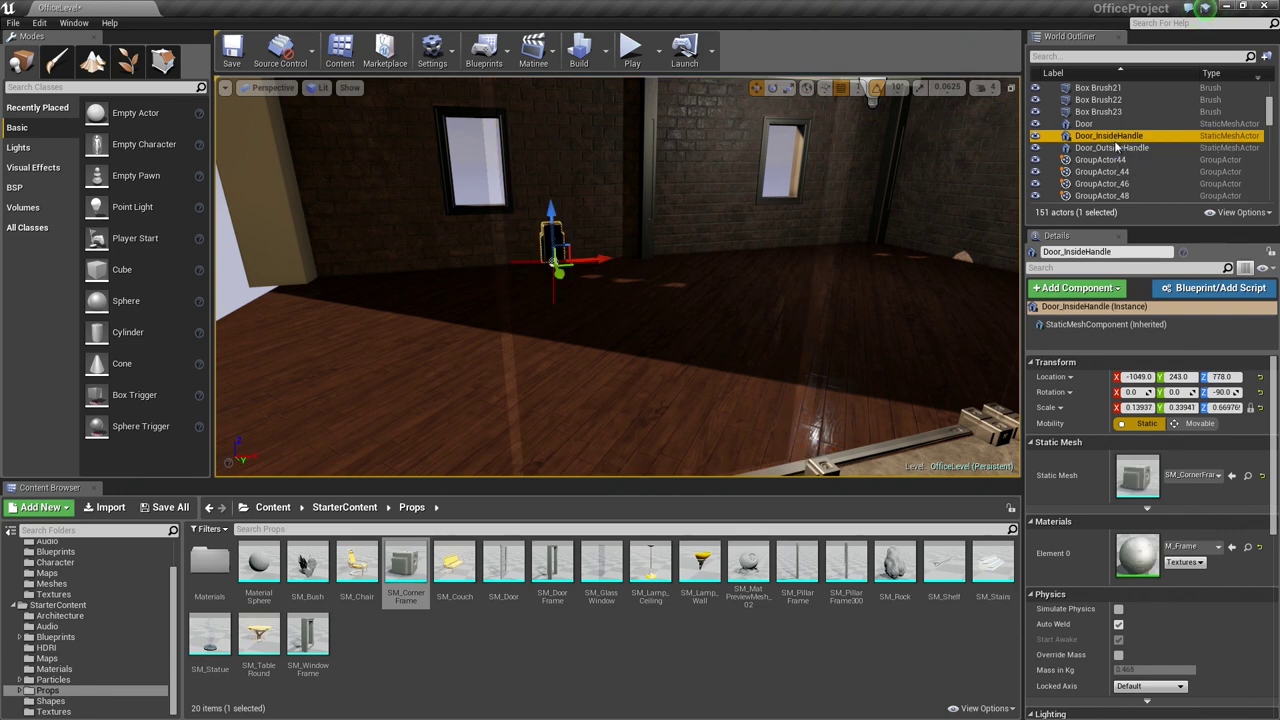
pyautogui.click(1117, 148)
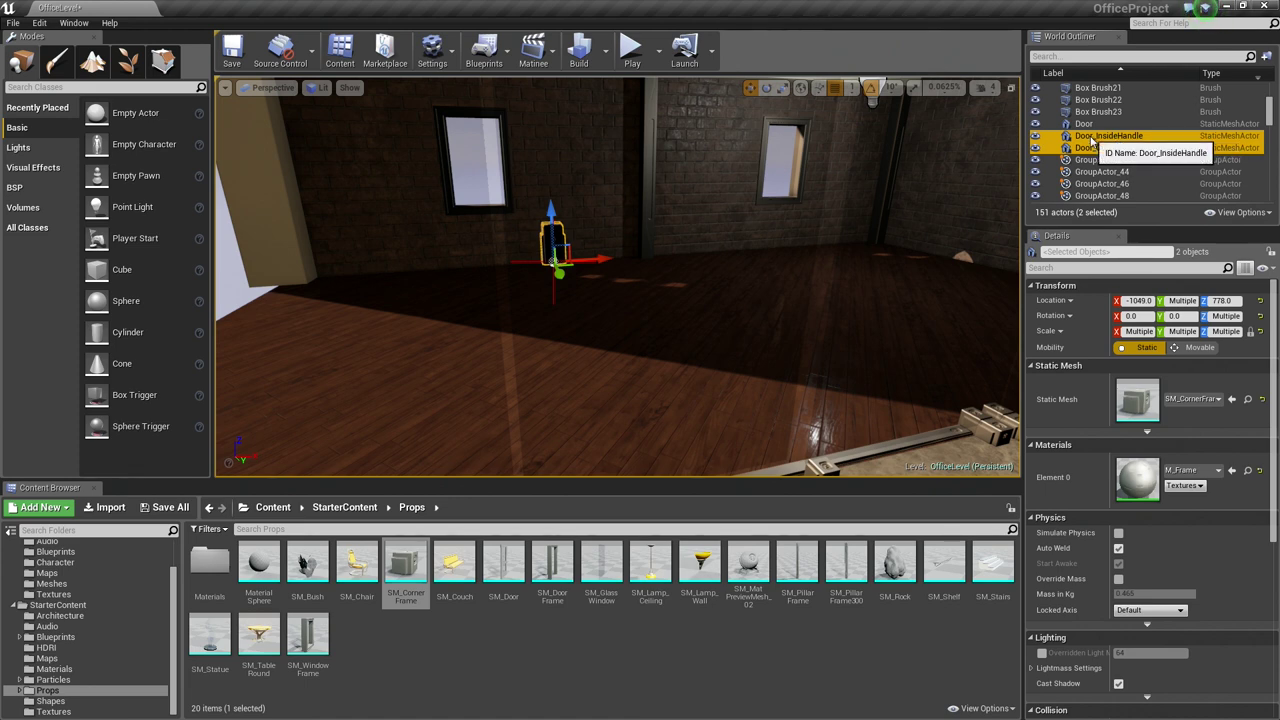
pyautogui.moveTo(1089, 143); pyautogui.dragTo(1093, 140)
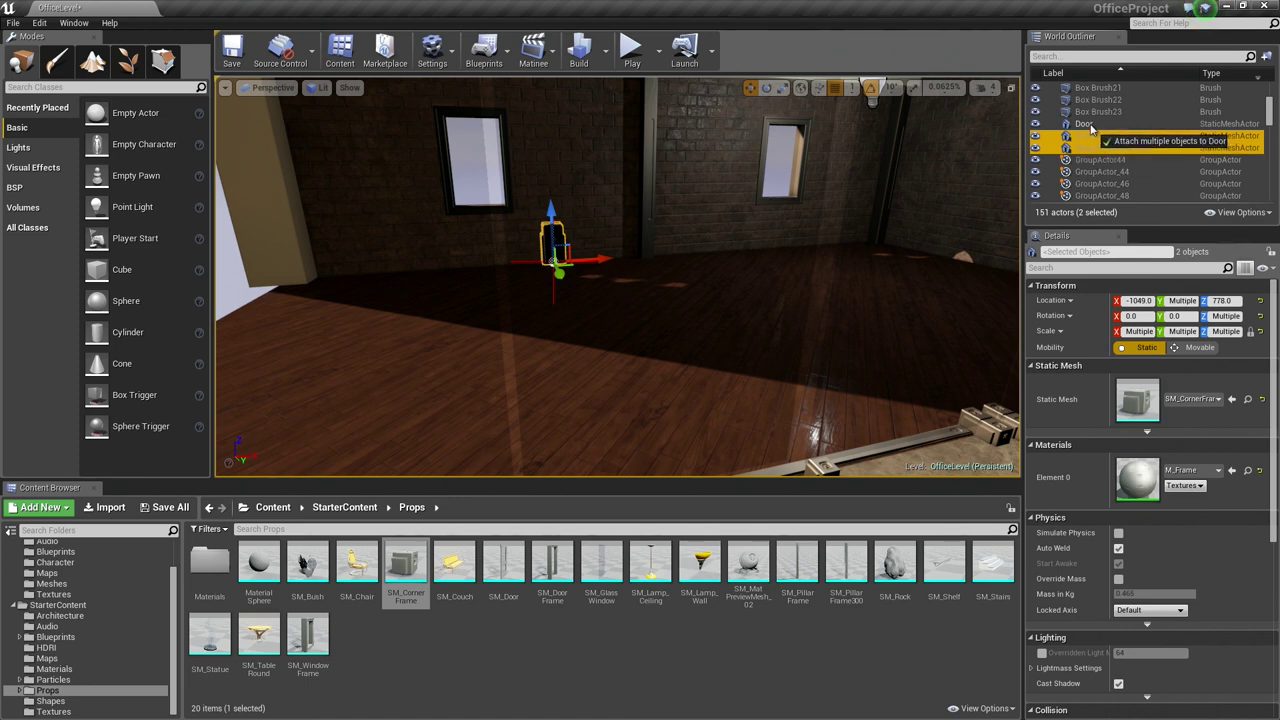
pyautogui.moveTo(1090, 127); pyautogui.dragTo(1091, 129)
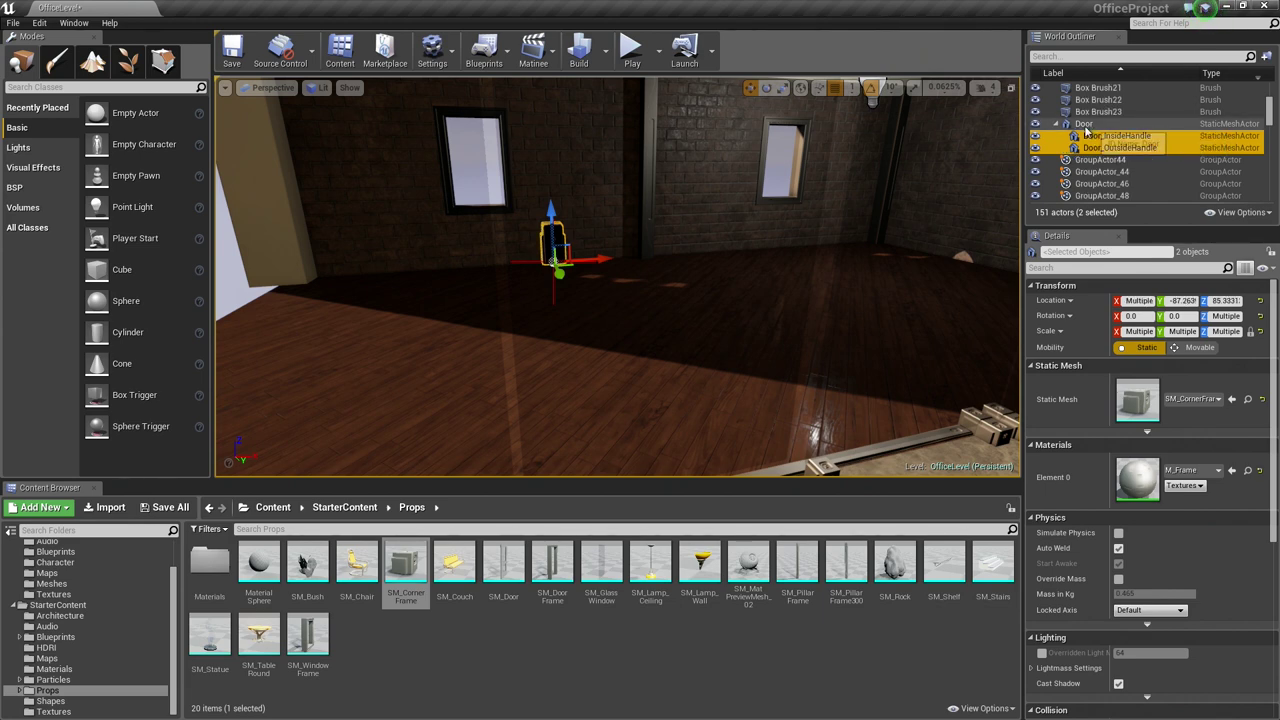
# Test sliding the Door with its attached handles along the rails to X location -926, and undo the move
pyautogui.moveTo(681, 251); pyautogui.dragTo(711, 257, button='right')
pyautogui.press('s')
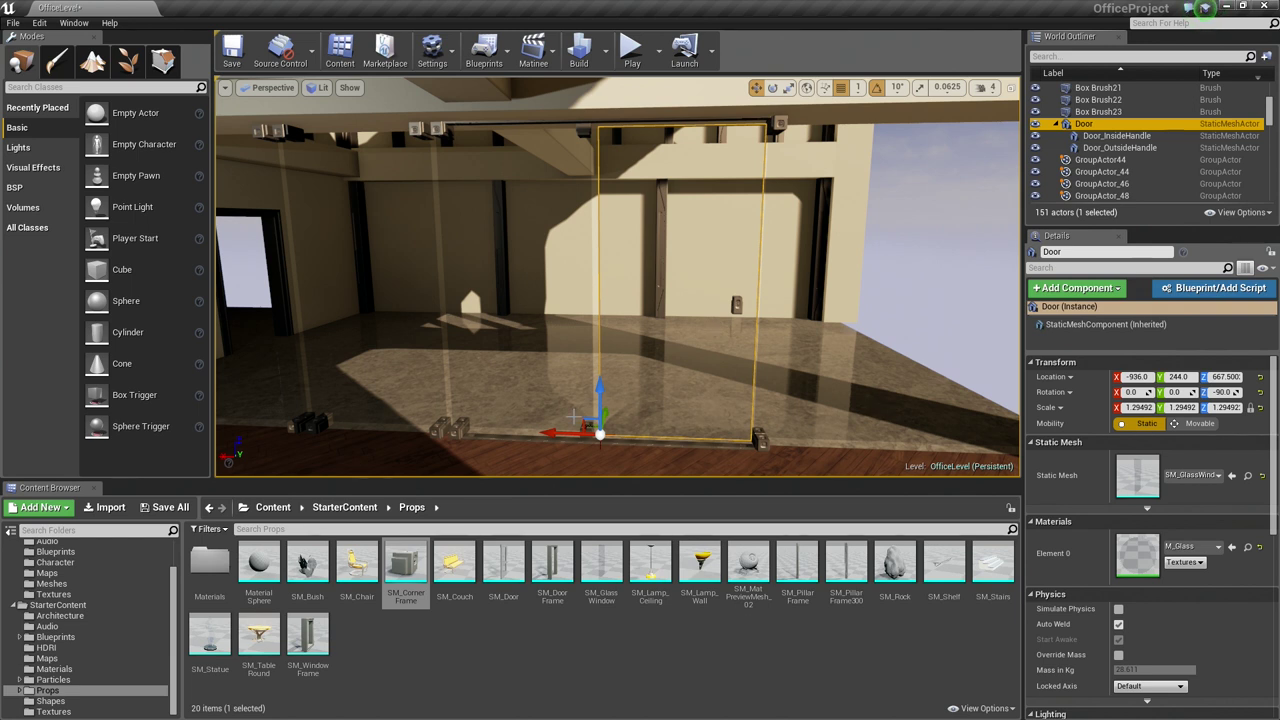
pyautogui.moveTo(558, 433)
pyautogui.mouseDown()
pyautogui.moveTo(430, 428)
pyautogui.moveTo(566, 431)
pyautogui.mouseUp()
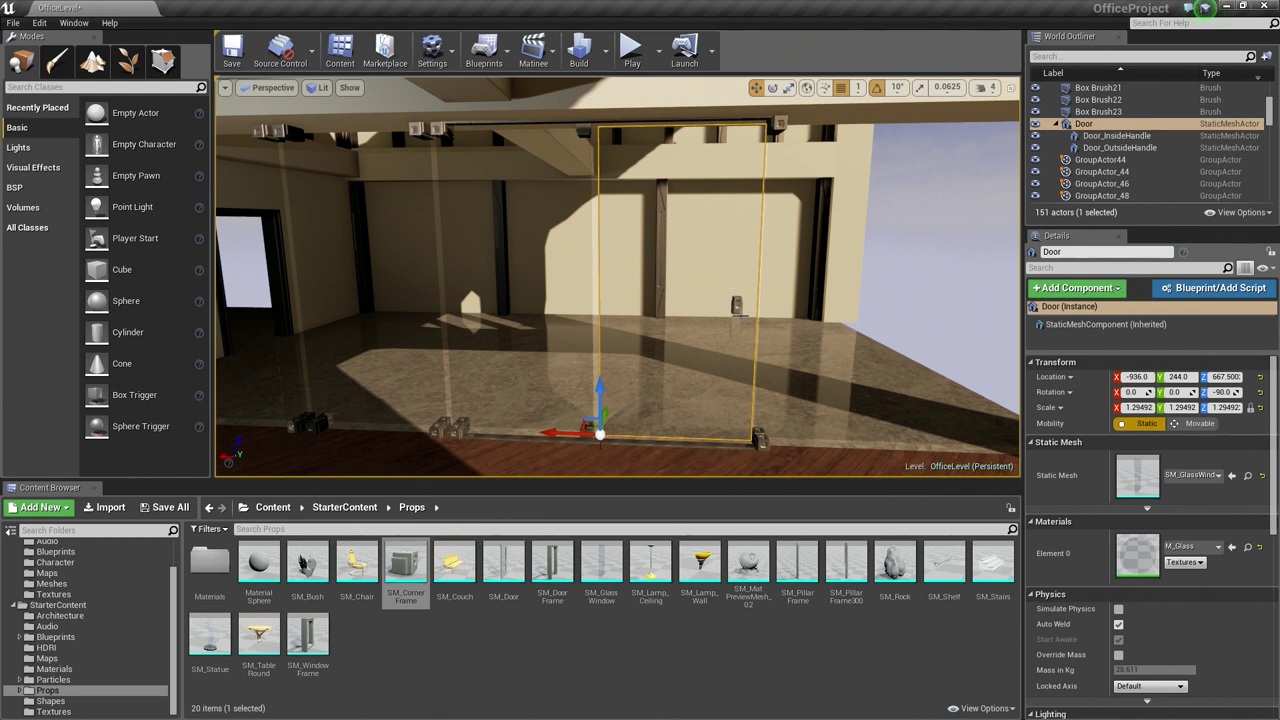
pyautogui.click(1112, 135)
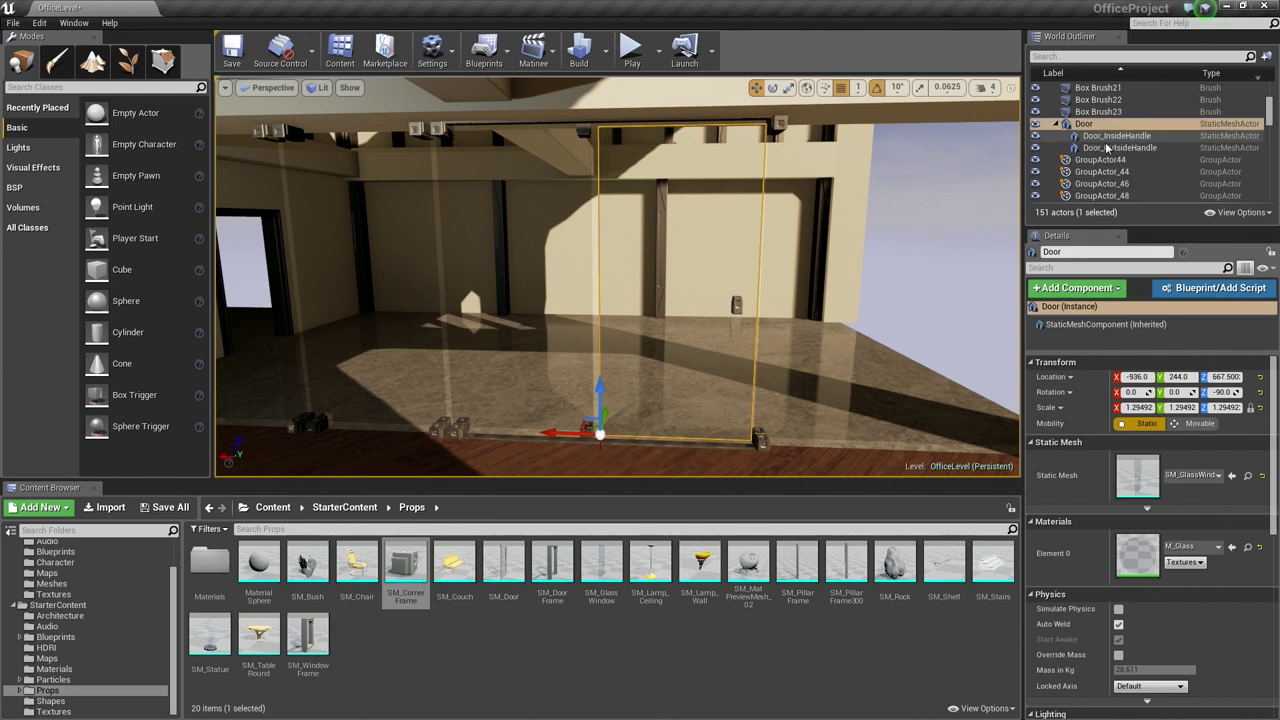
pyautogui.click(1108, 148)
pyautogui.click(1084, 123)
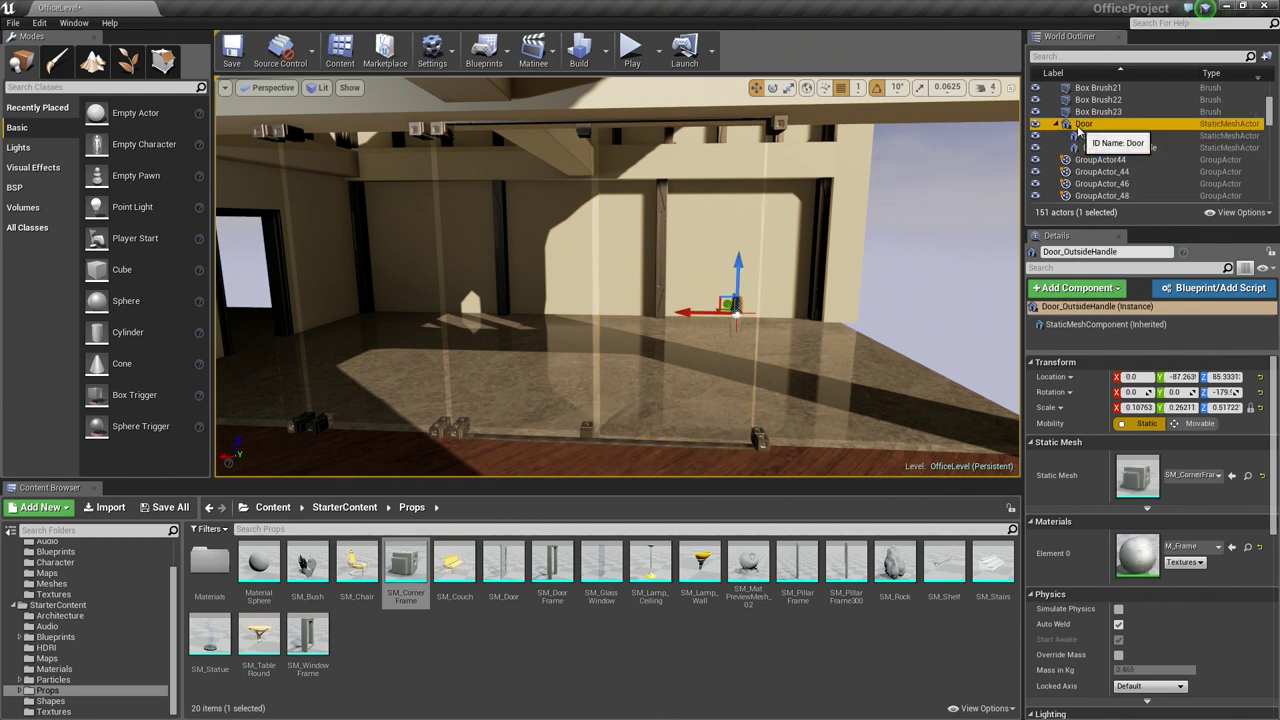
pyautogui.moveTo(551, 434)
pyautogui.mouseDown()
pyautogui.moveTo(503, 432)
pyautogui.moveTo(540, 437)
pyautogui.mouseUp()
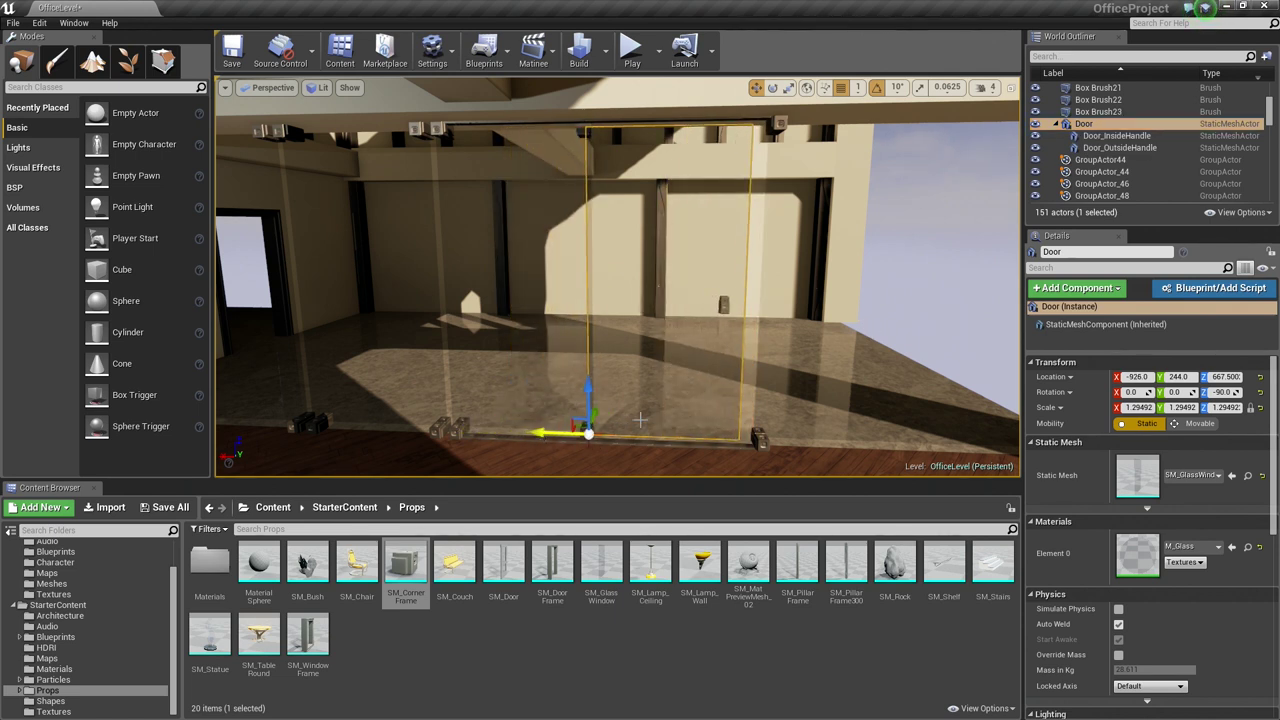
pyautogui.hotkey('ctrl', 'z')
pyautogui.moveTo(864, 375); pyautogui.dragTo(630, 347, button='right')
pyautogui.press('w')
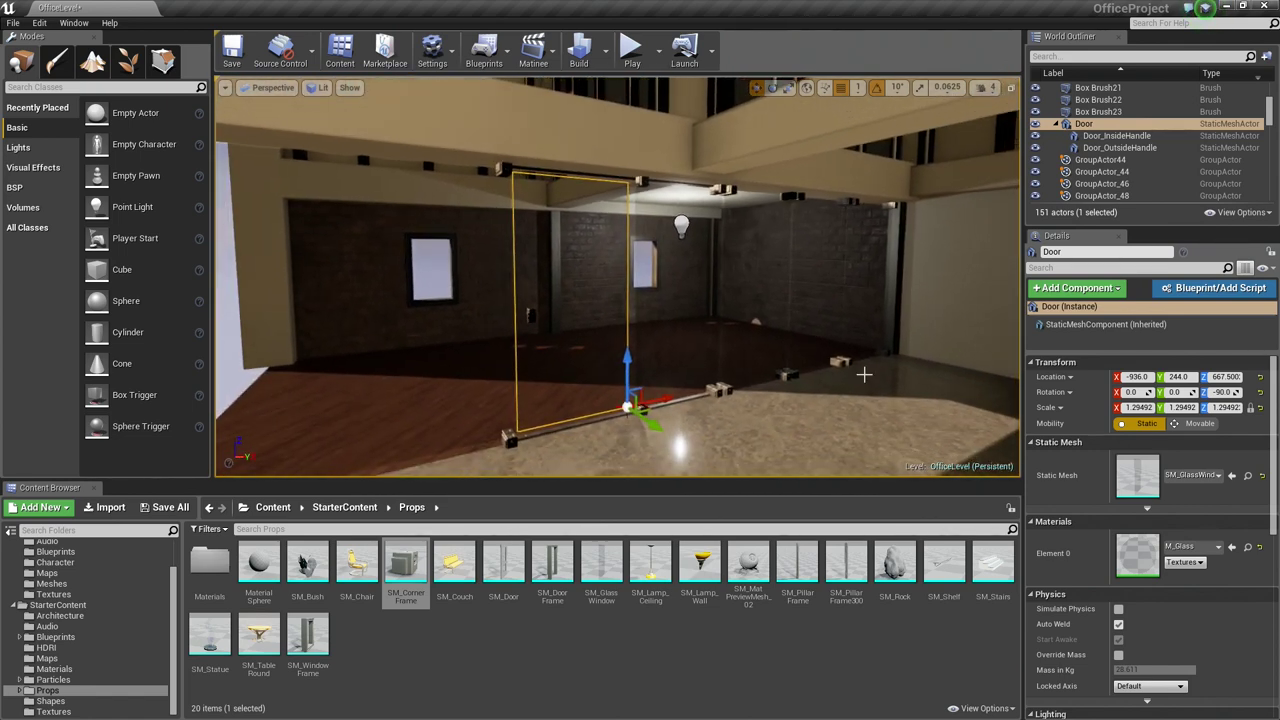